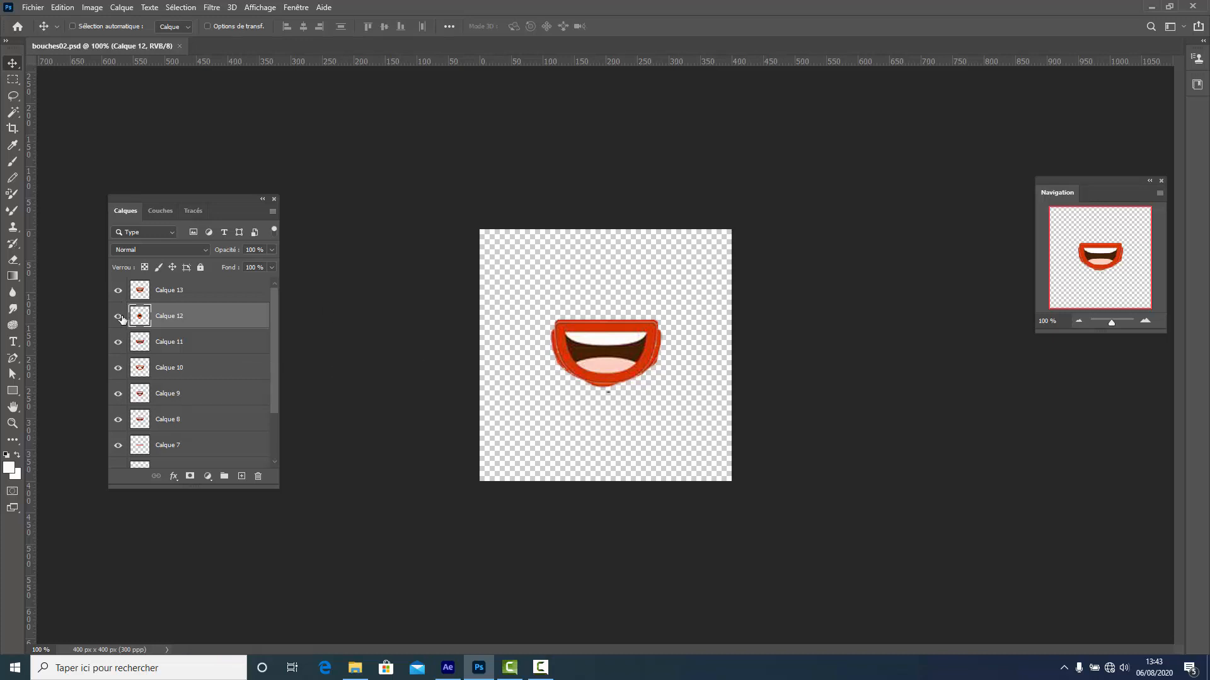
# - Hide all the mouth layers of bouches02.psd, from Calque 13 down to Calque 4
pyautogui.click(118, 290)
pyautogui.click(118, 315)
pyautogui.click(118, 342)
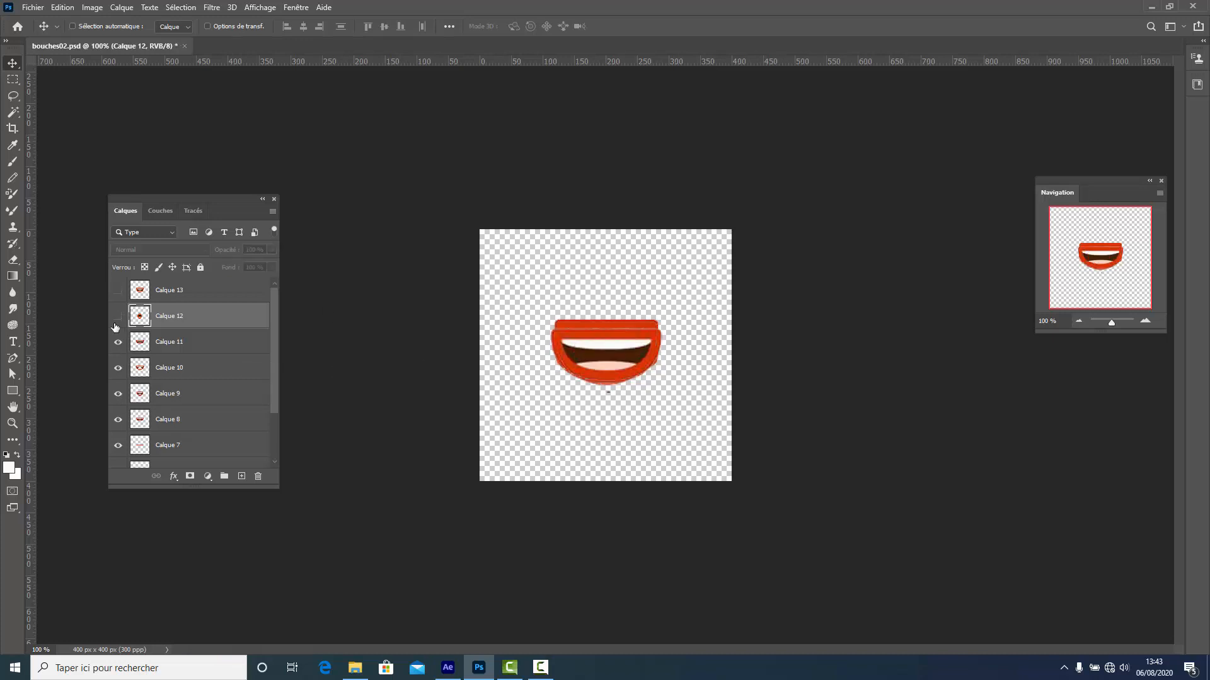
pyautogui.click(118, 367)
pyautogui.click(118, 393)
pyautogui.click(118, 419)
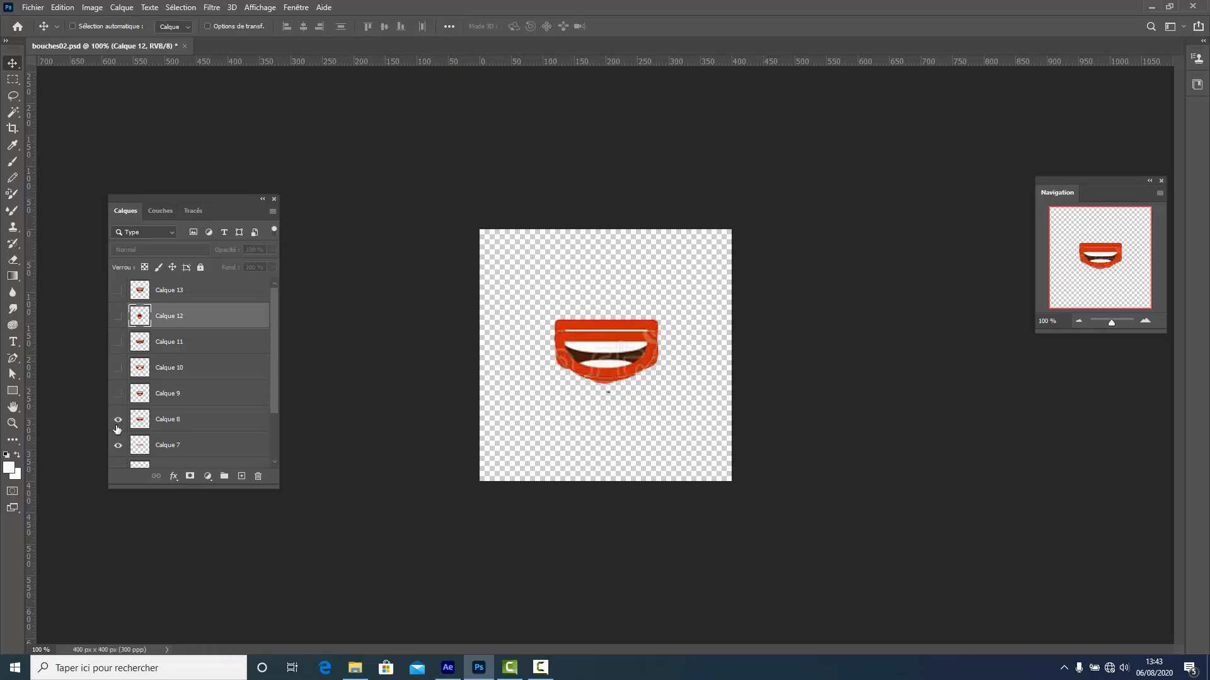
pyautogui.click(118, 445)
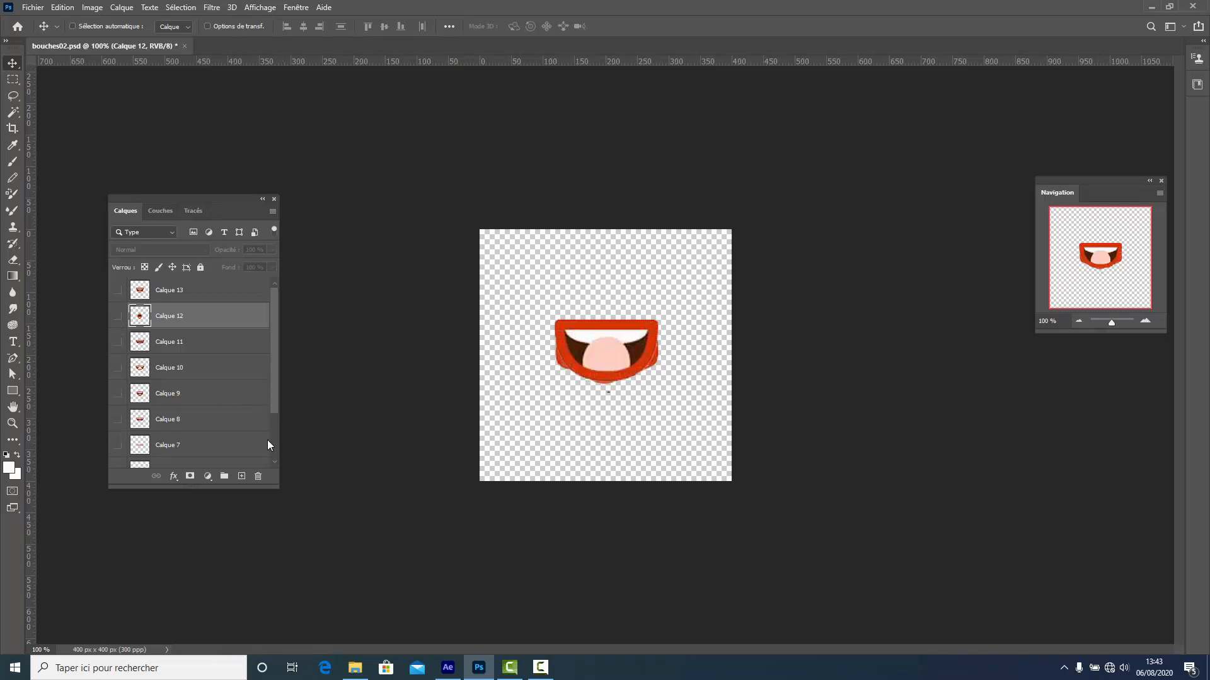
pyautogui.scroll(-2, 267, 445)
pyautogui.click(117, 403)
pyautogui.click(118, 429)
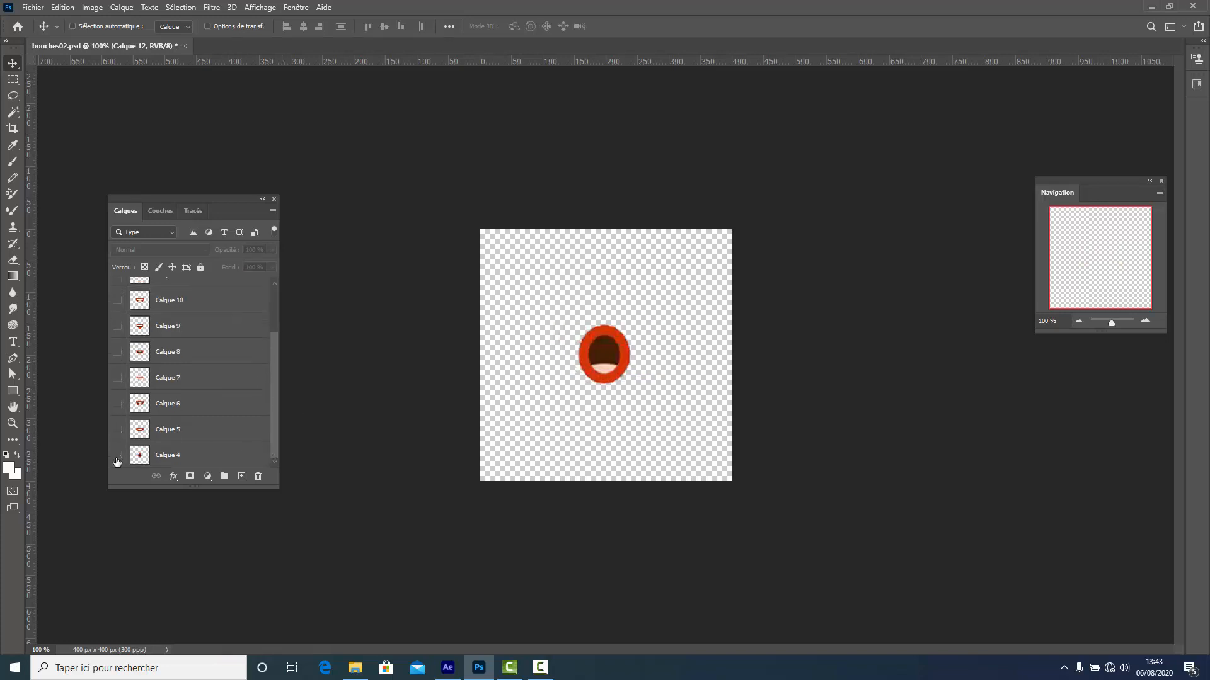
pyautogui.click(118, 455)
# - Show and hide the layers one at a time from Calque 4 up to Calque 9 to examine each mouth shape
pyautogui.click(118, 455)
pyautogui.click(118, 453)
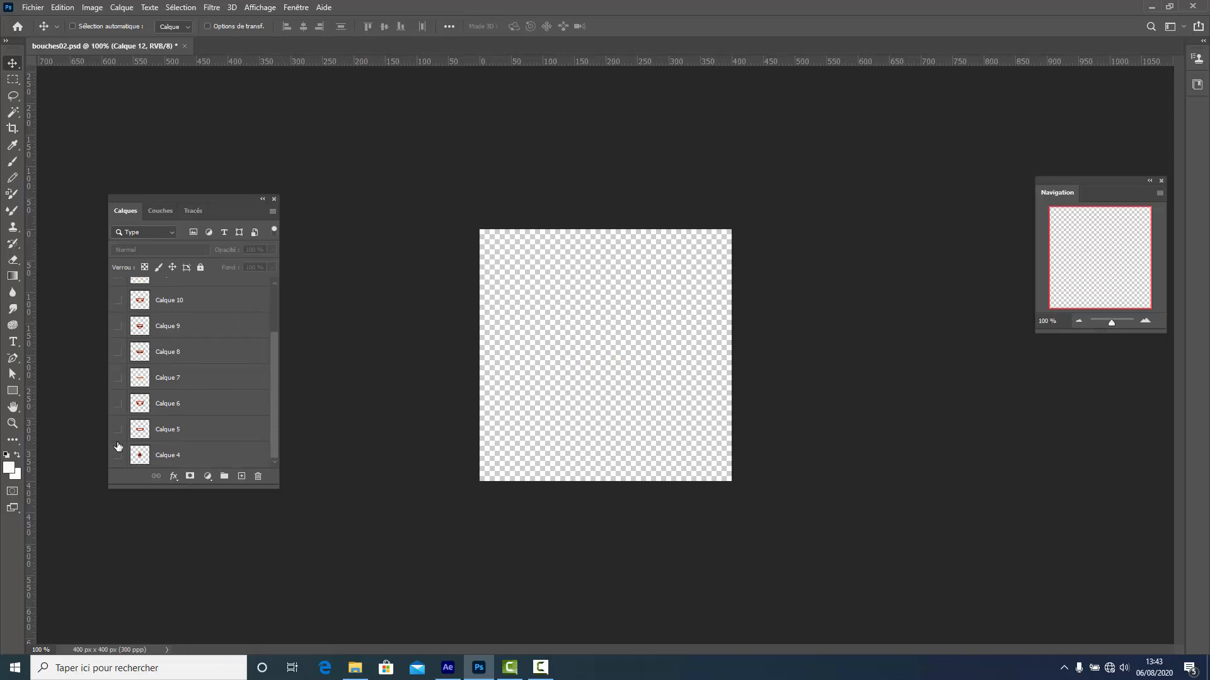
pyautogui.click(118, 429)
pyautogui.click(118, 429)
pyautogui.click(117, 403)
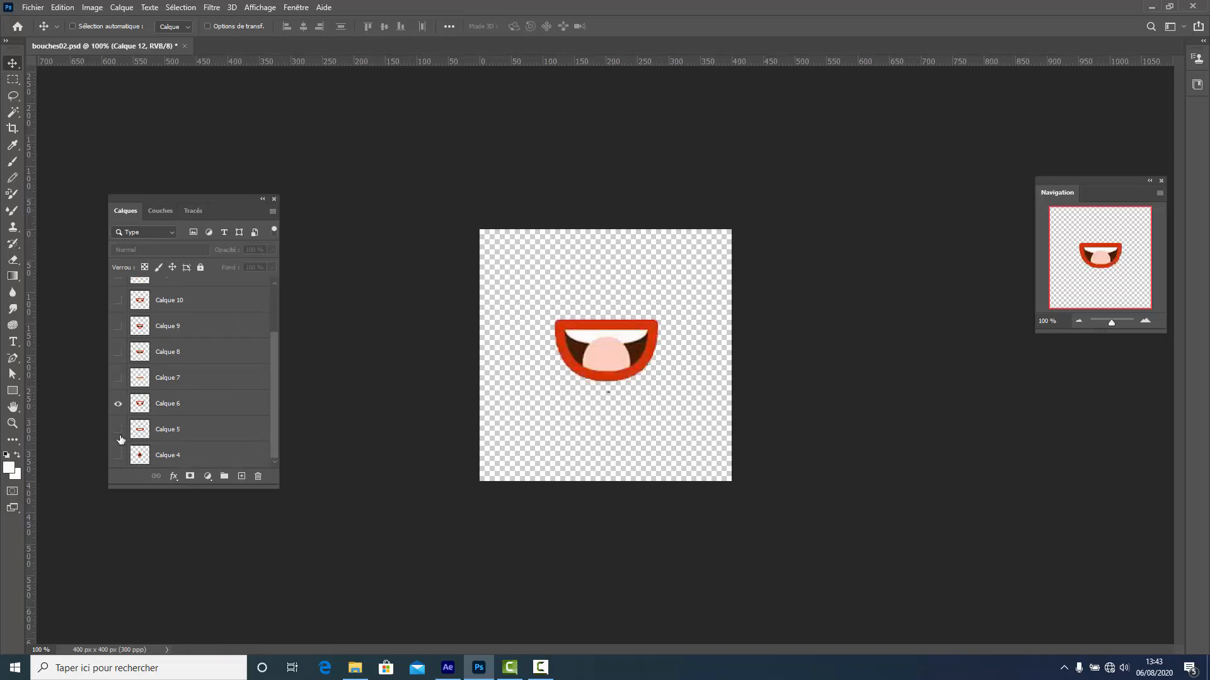
pyautogui.click(118, 403)
pyautogui.click(117, 377)
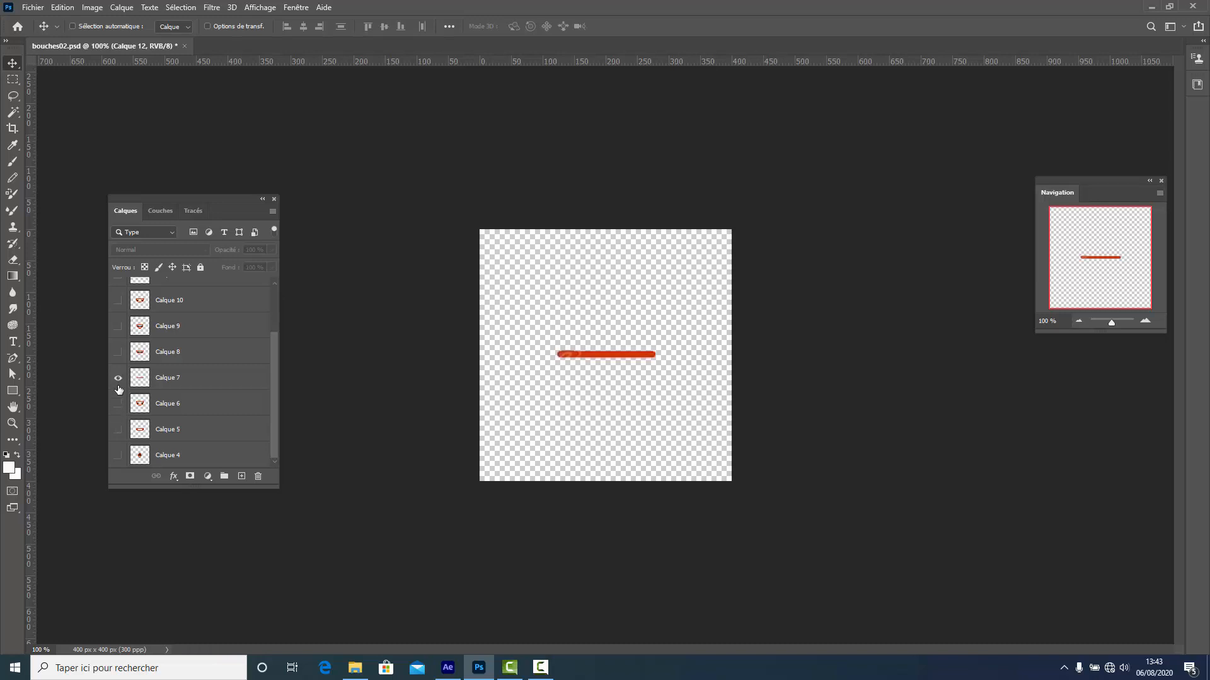
pyautogui.click(118, 378)
pyautogui.click(118, 352)
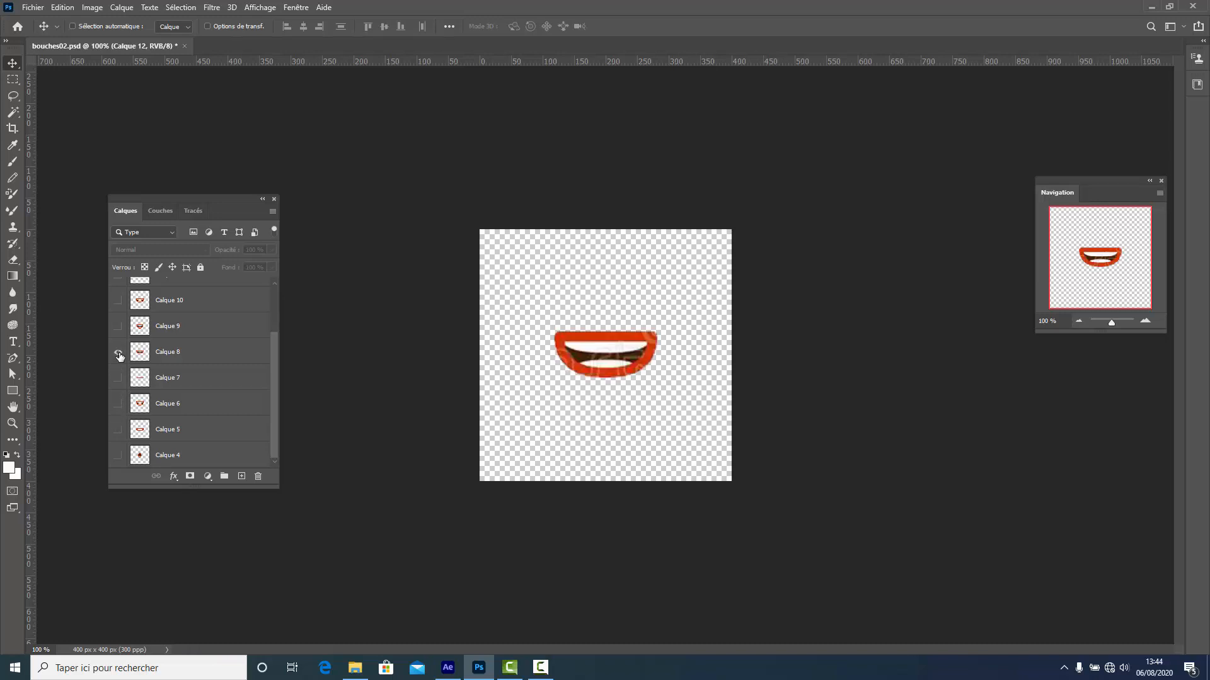
pyautogui.click(118, 353)
pyautogui.click(118, 326)
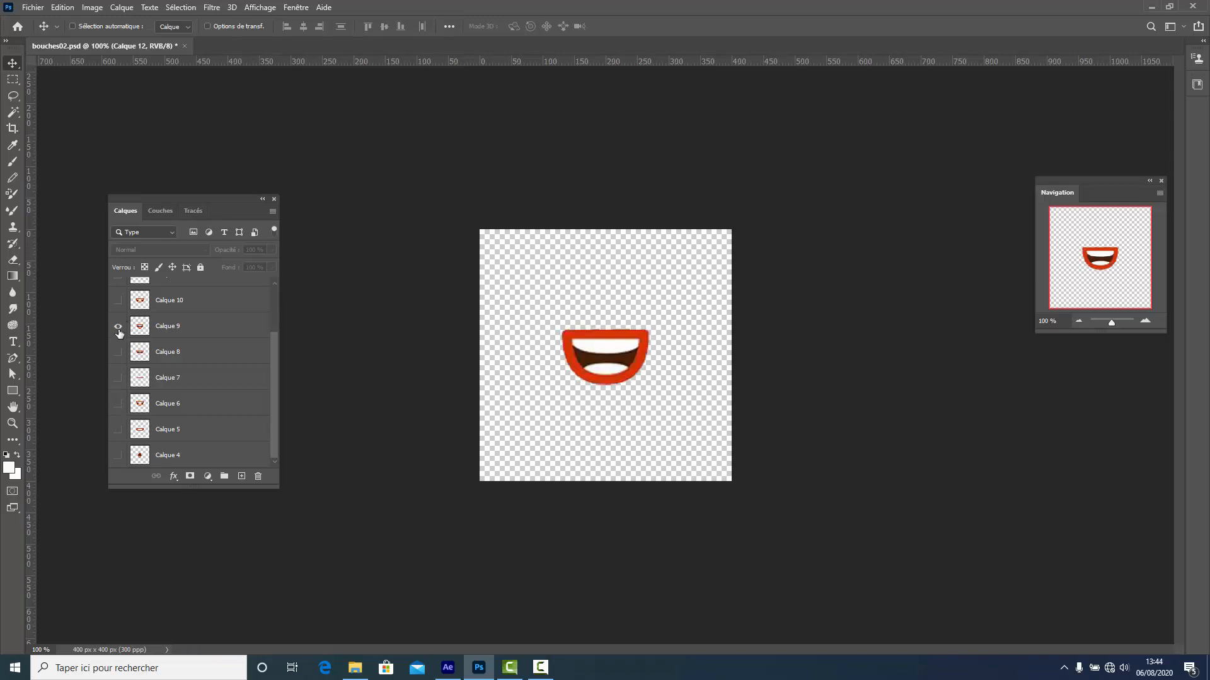
pyautogui.click(118, 328)
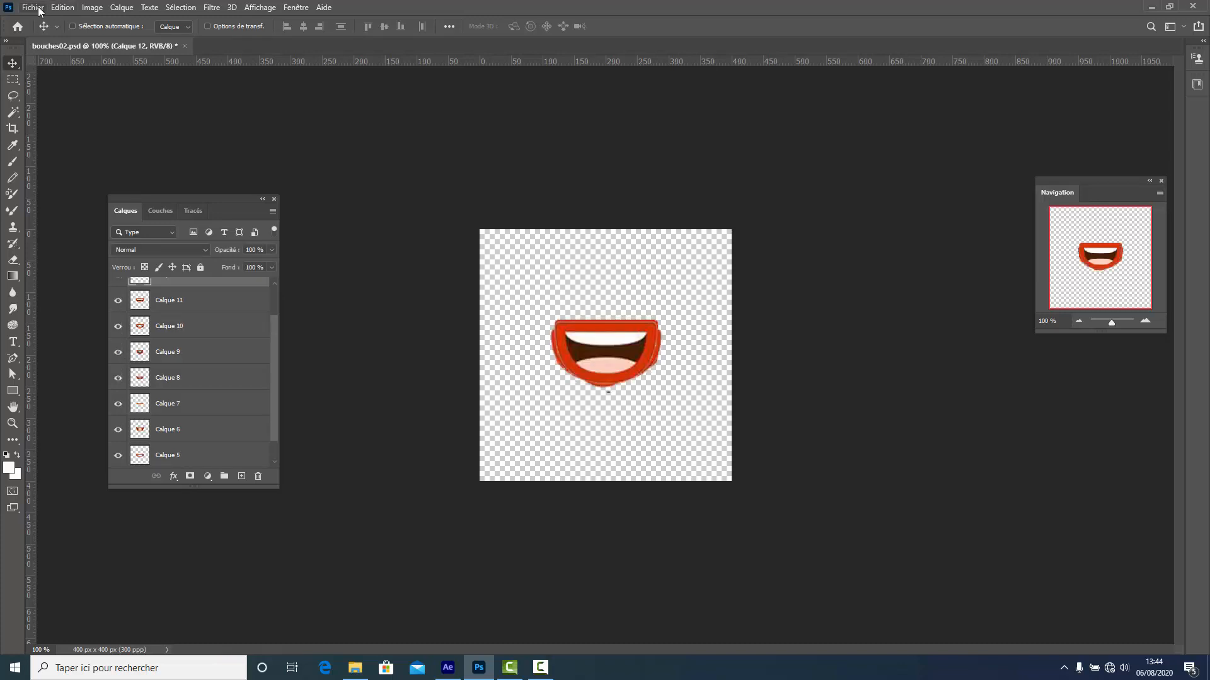
# - Leave Photoshop for After Effects and import bouches02 as "Composition – Conserver les tailles de calque" with editable layer styles
pyautogui.click(33, 8)
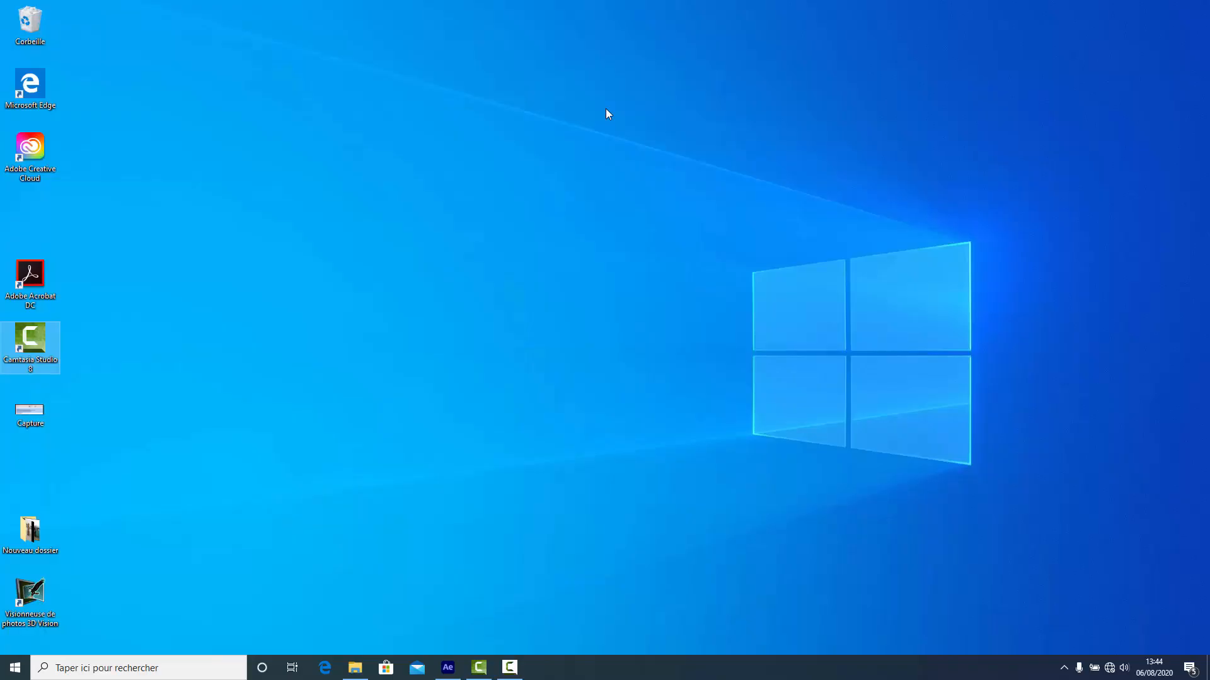
pyautogui.click(445, 667)
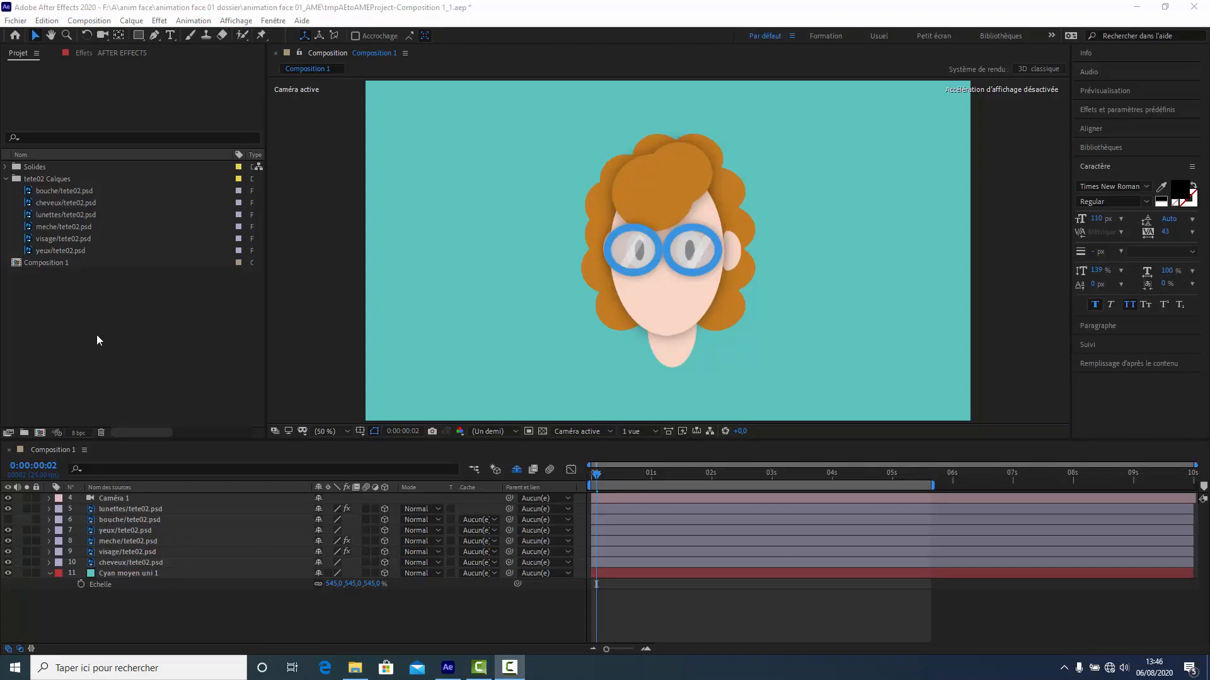
pyautogui.doubleClick(60, 335)
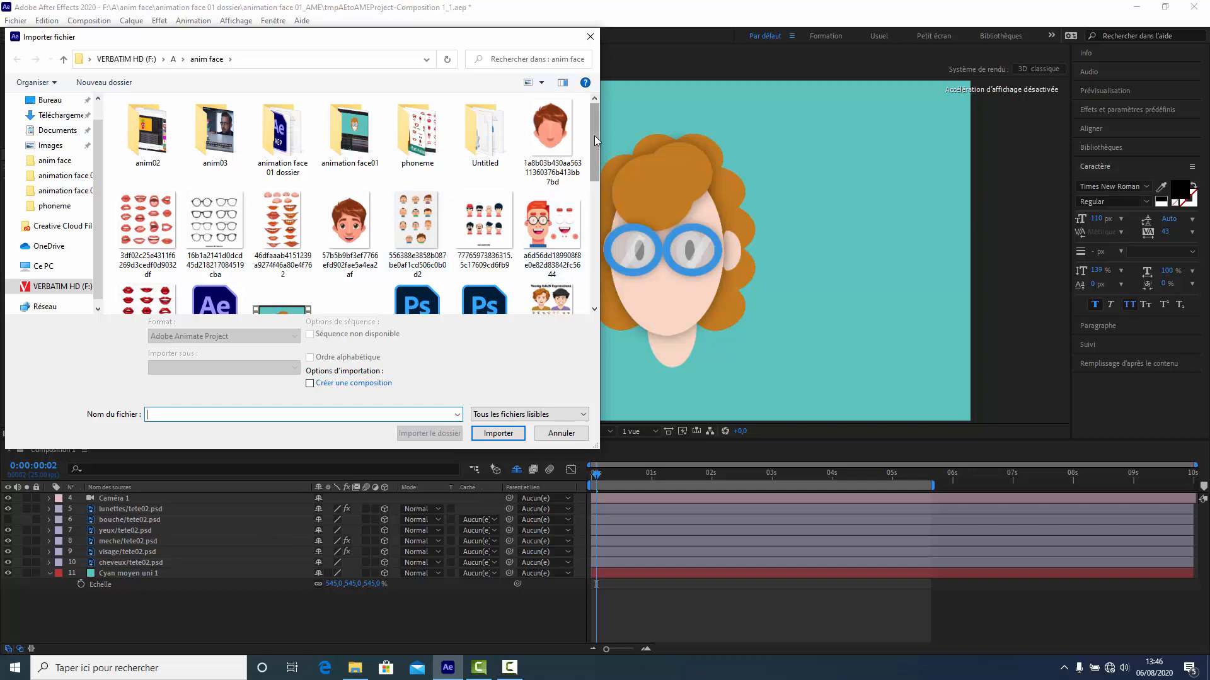
pyautogui.moveTo(595, 134); pyautogui.dragTo(590, 175)
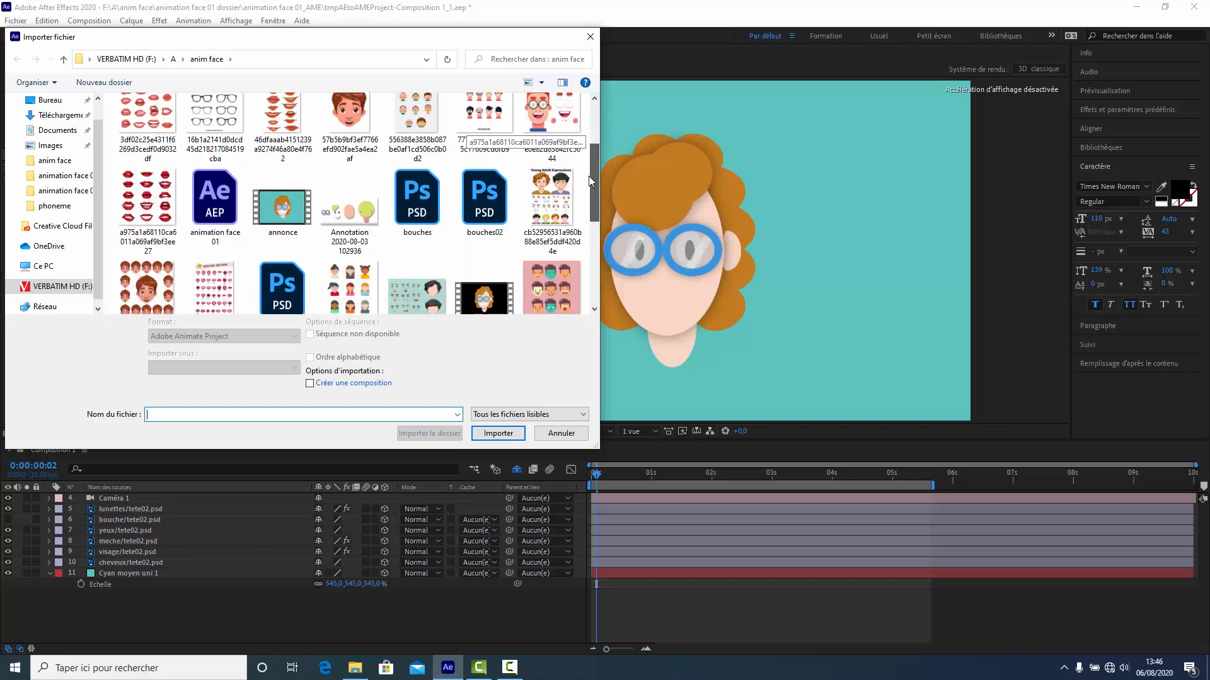
pyautogui.click(485, 211)
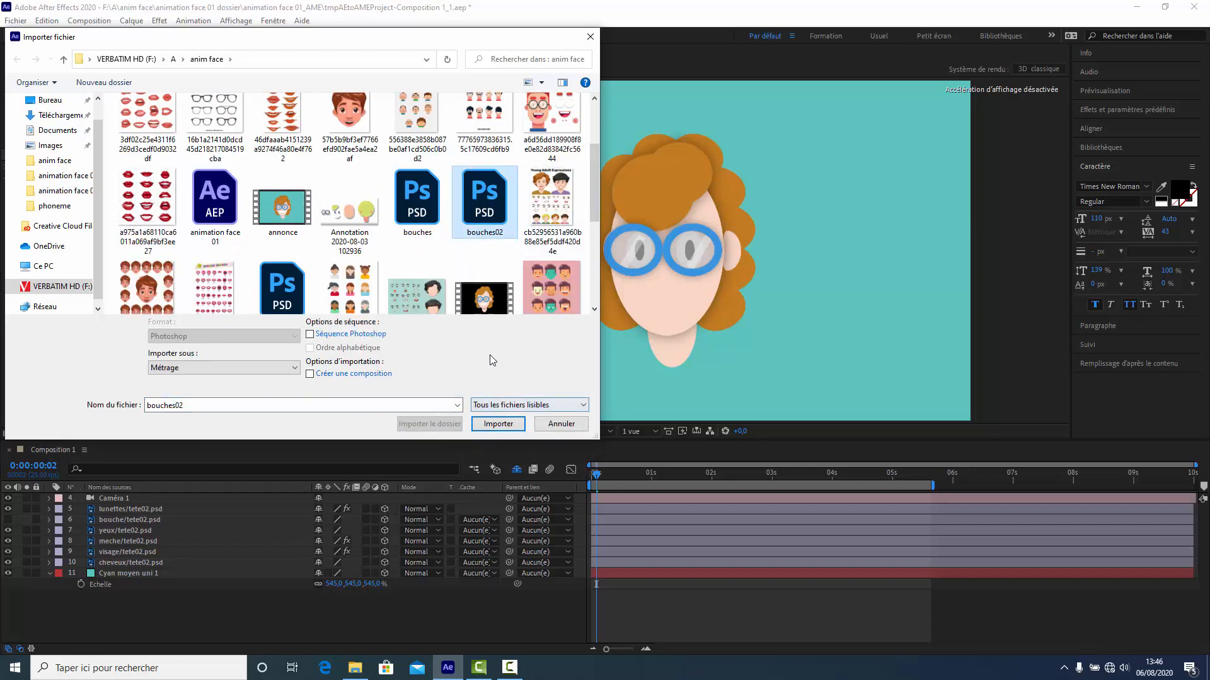
pyautogui.click(296, 368)
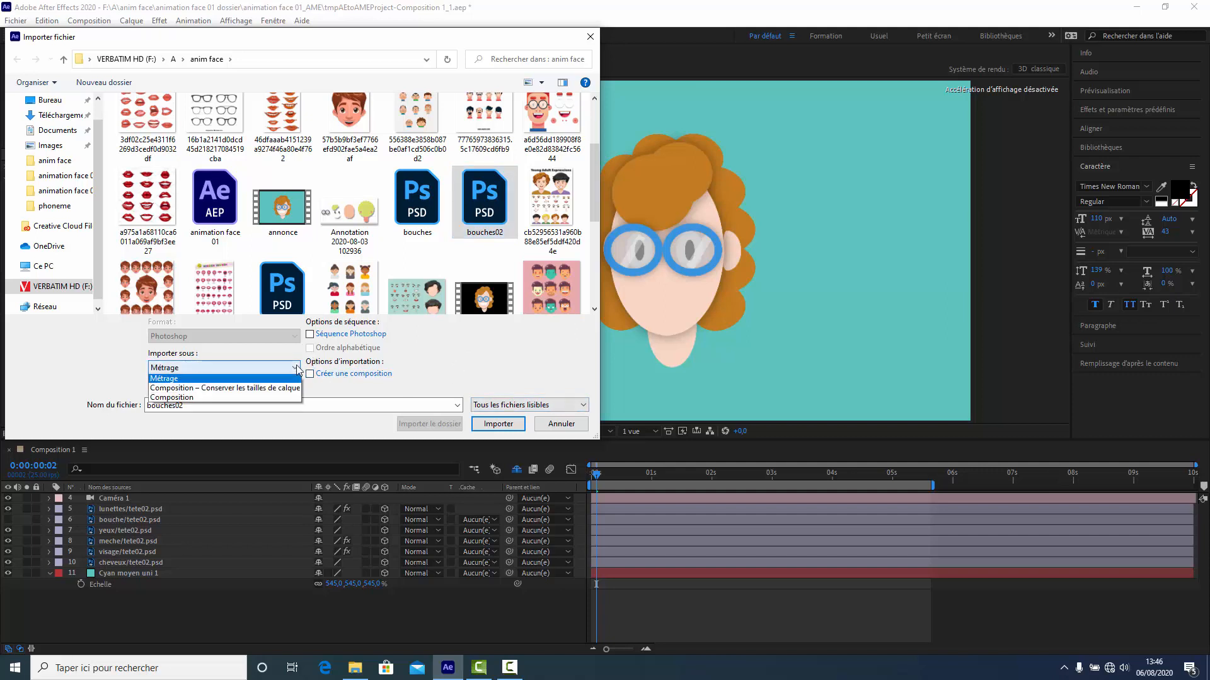
pyautogui.click(203, 392)
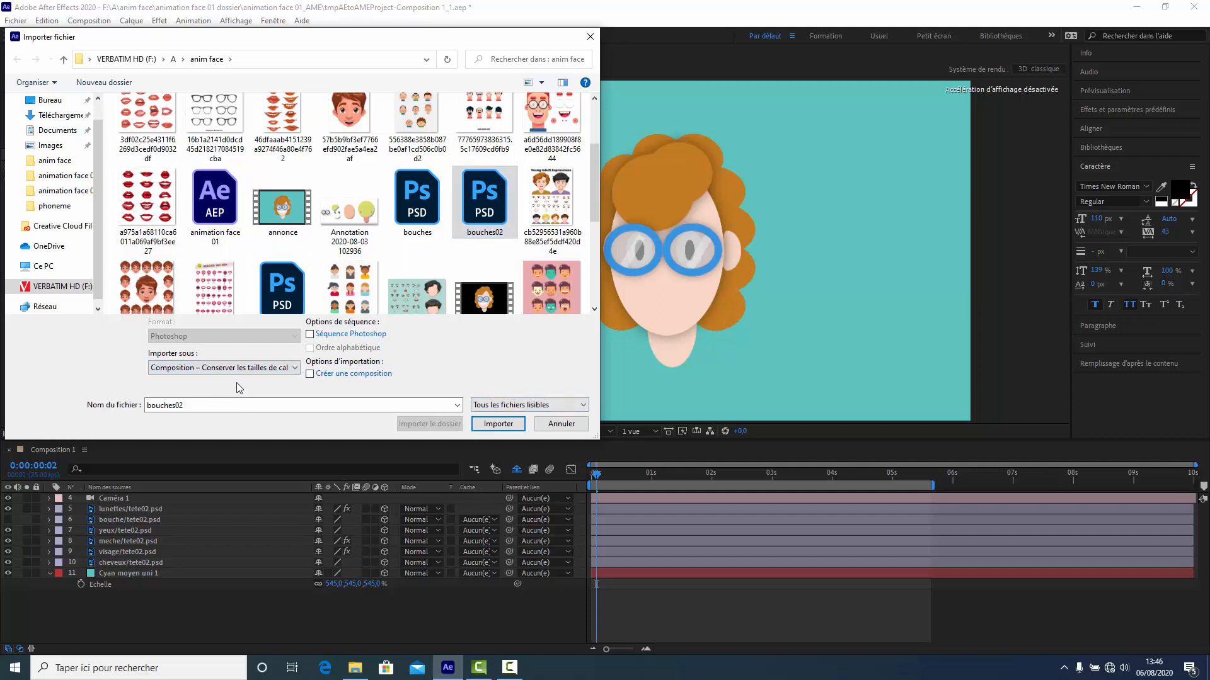
pyautogui.click(498, 423)
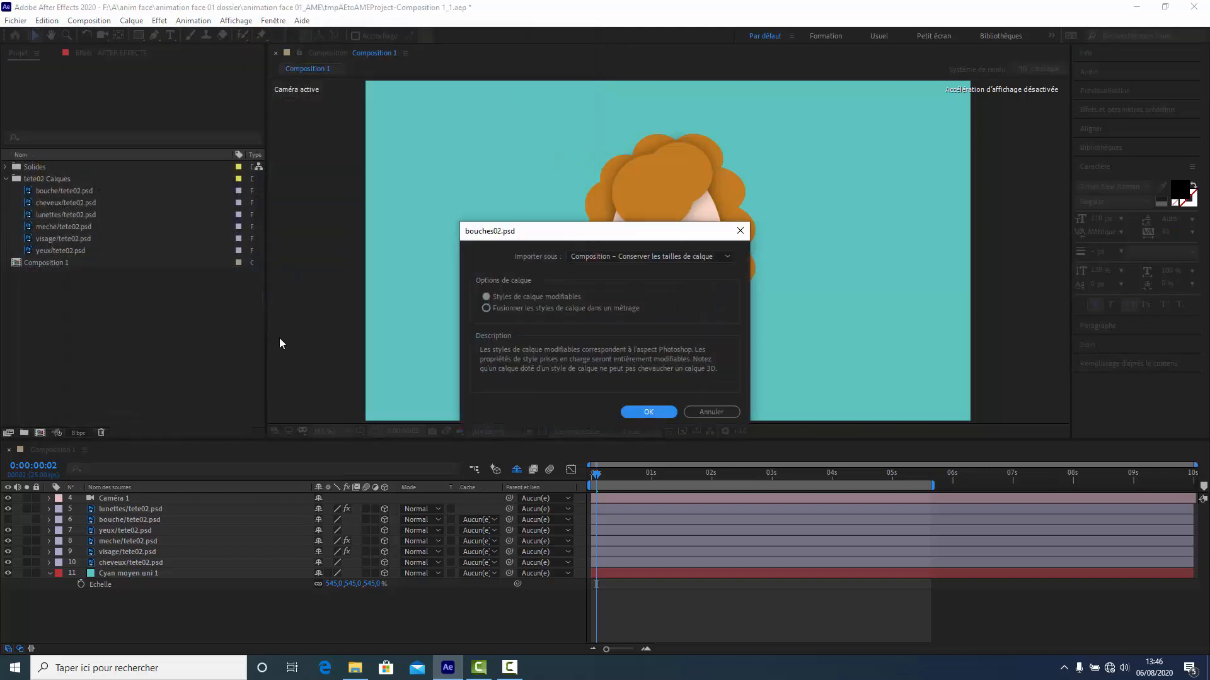
pyautogui.click(649, 412)
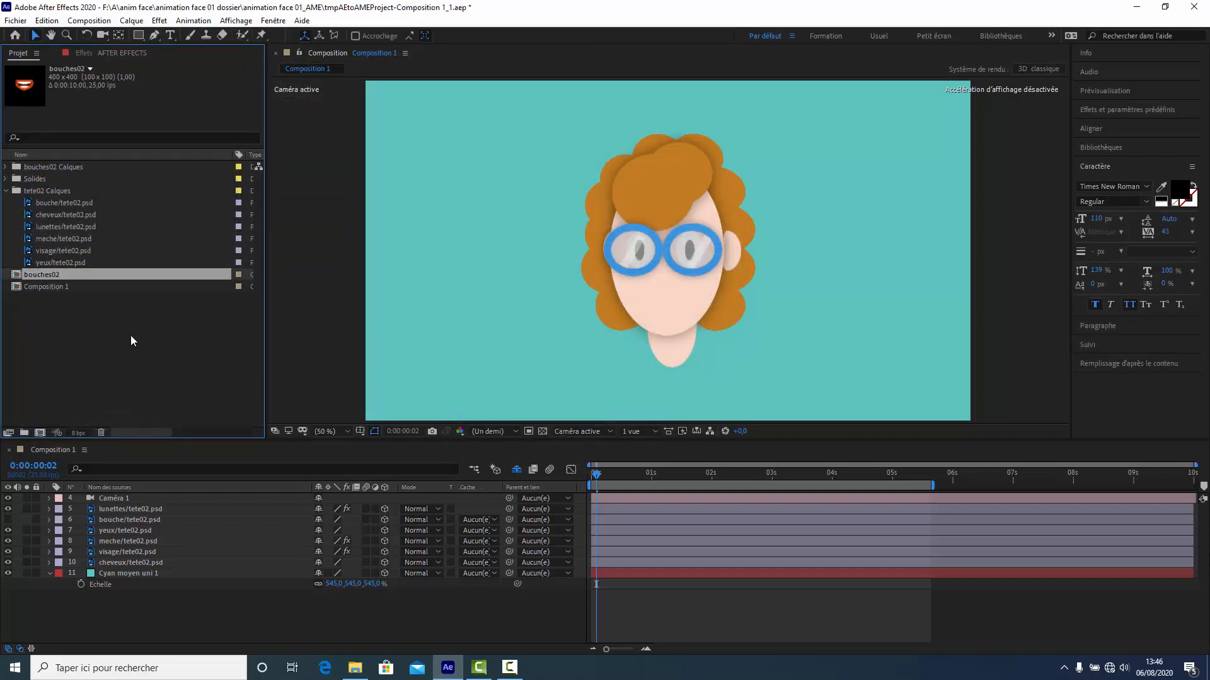
# - Open the bouches02 composition and set its current time to 0:00:00:05
pyautogui.doubleClick(50, 278)
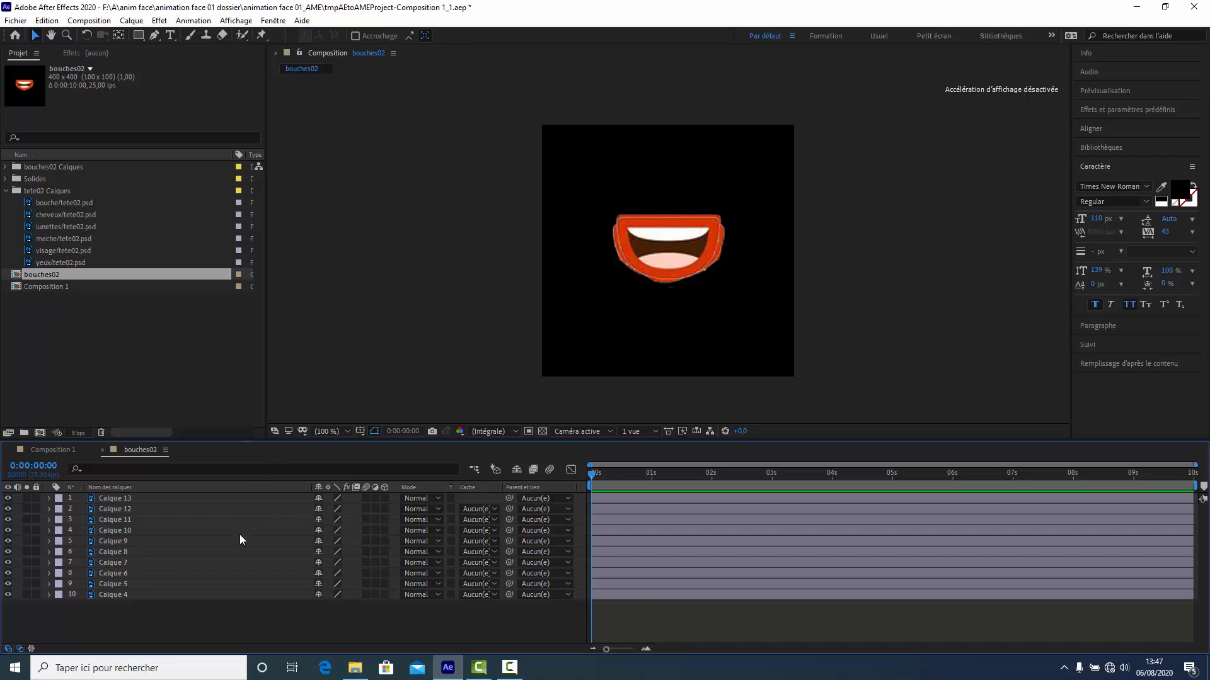
pyautogui.moveTo(155, 499); pyautogui.dragTo(386, 640)
pyautogui.click(387, 641)
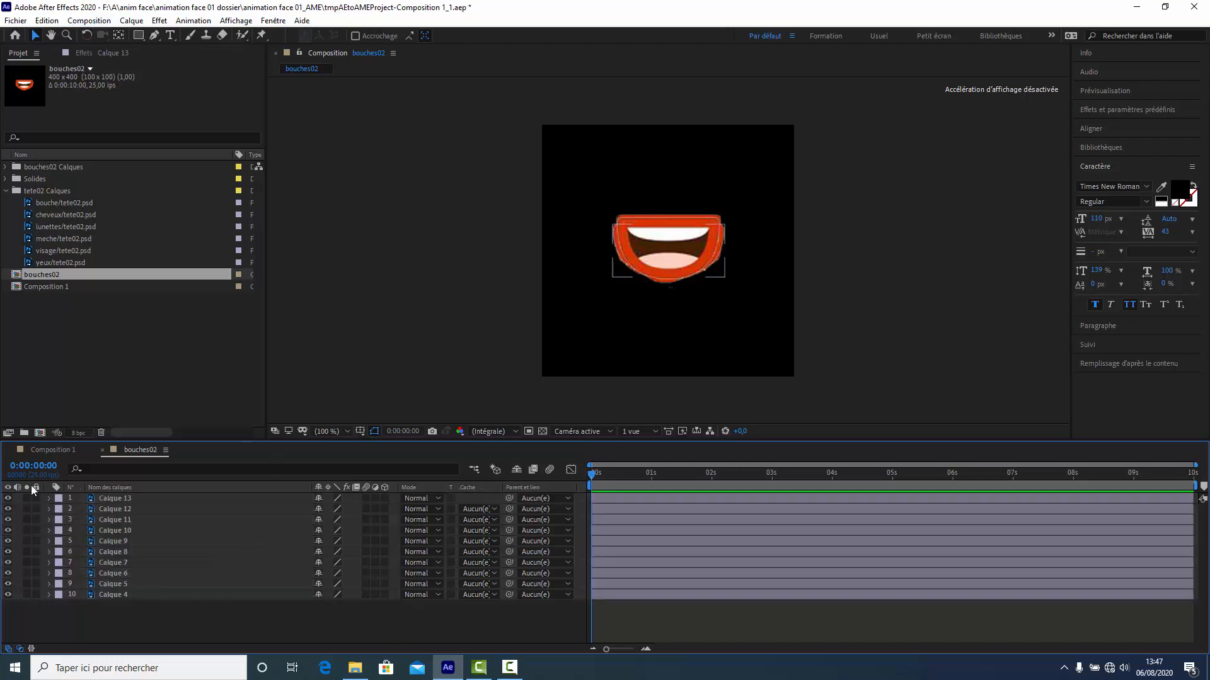
pyautogui.click(108, 498)
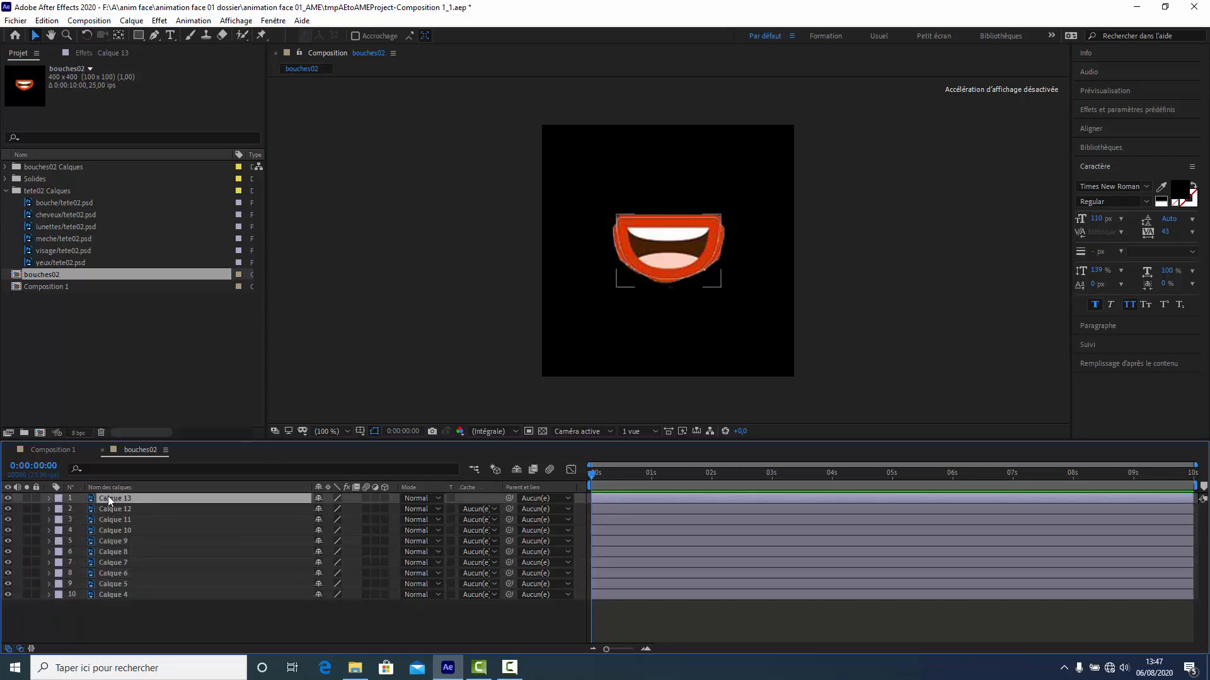
pyautogui.keyDown('shift'); pyautogui.click(115, 598); pyautogui.keyUp('shift')
pyautogui.click(48, 466)
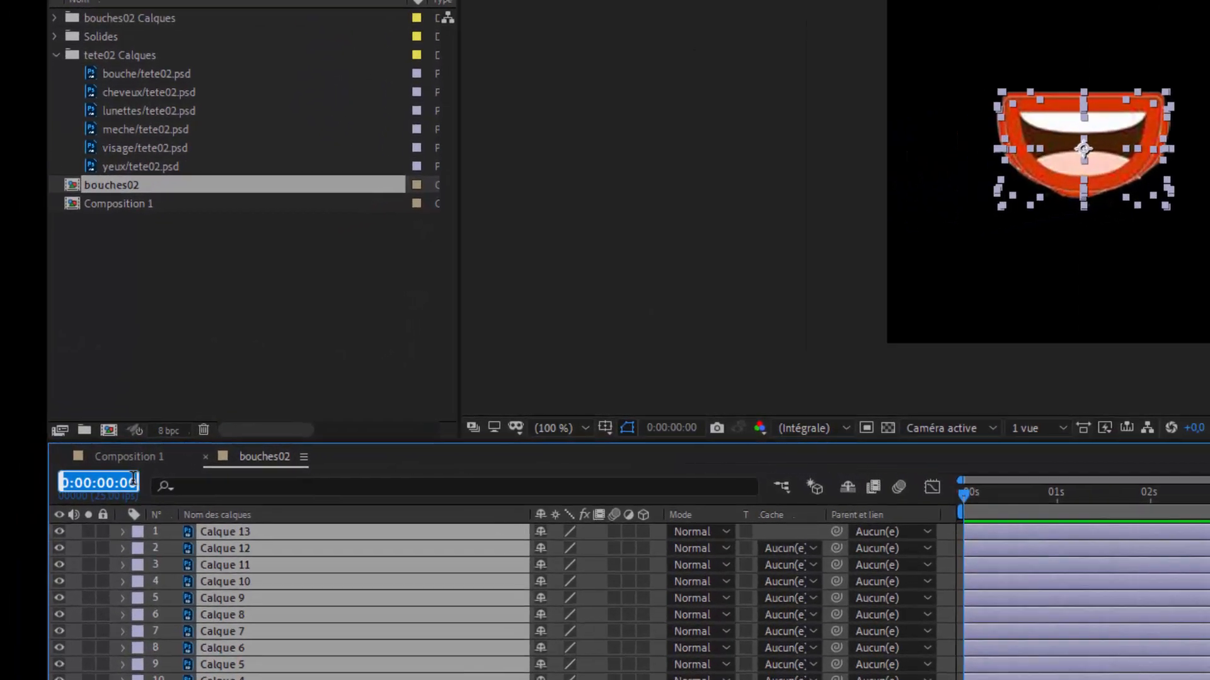
pyautogui.moveTo(104, 478); pyautogui.dragTo(126, 473)
pyautogui.write('5')
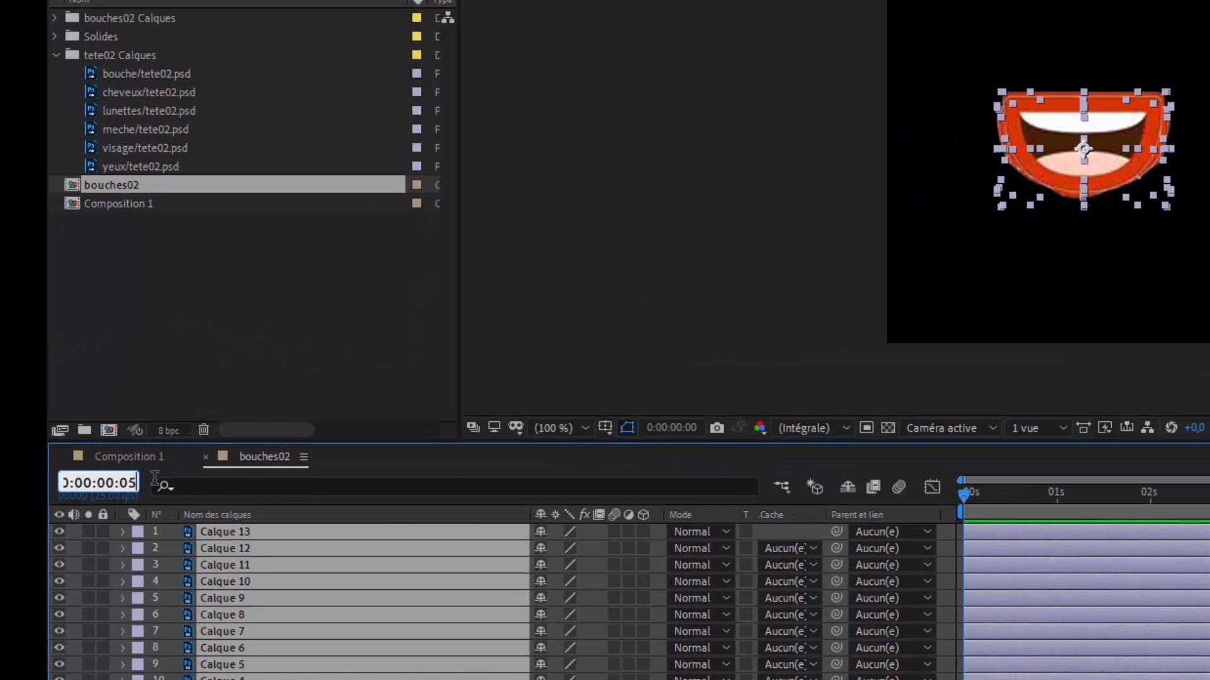
pyautogui.click(167, 679)
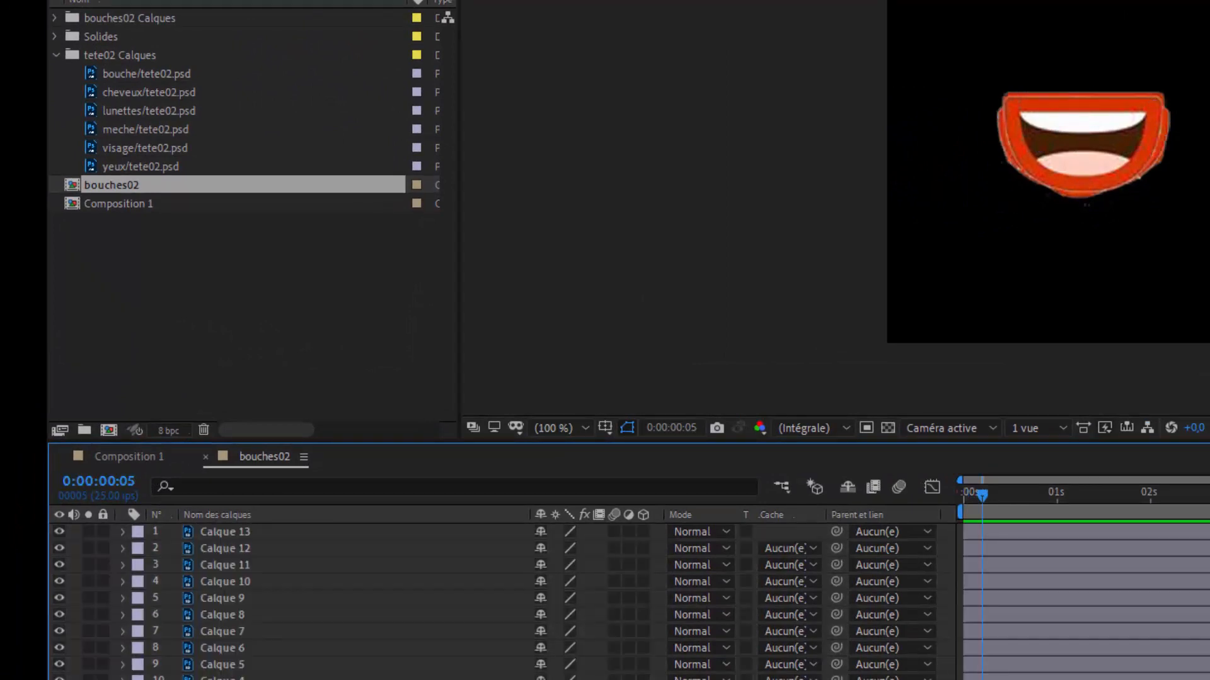
# - Split all mouth layers at the current time and delete the segments that follow the cut
pyautogui.click(227, 532)
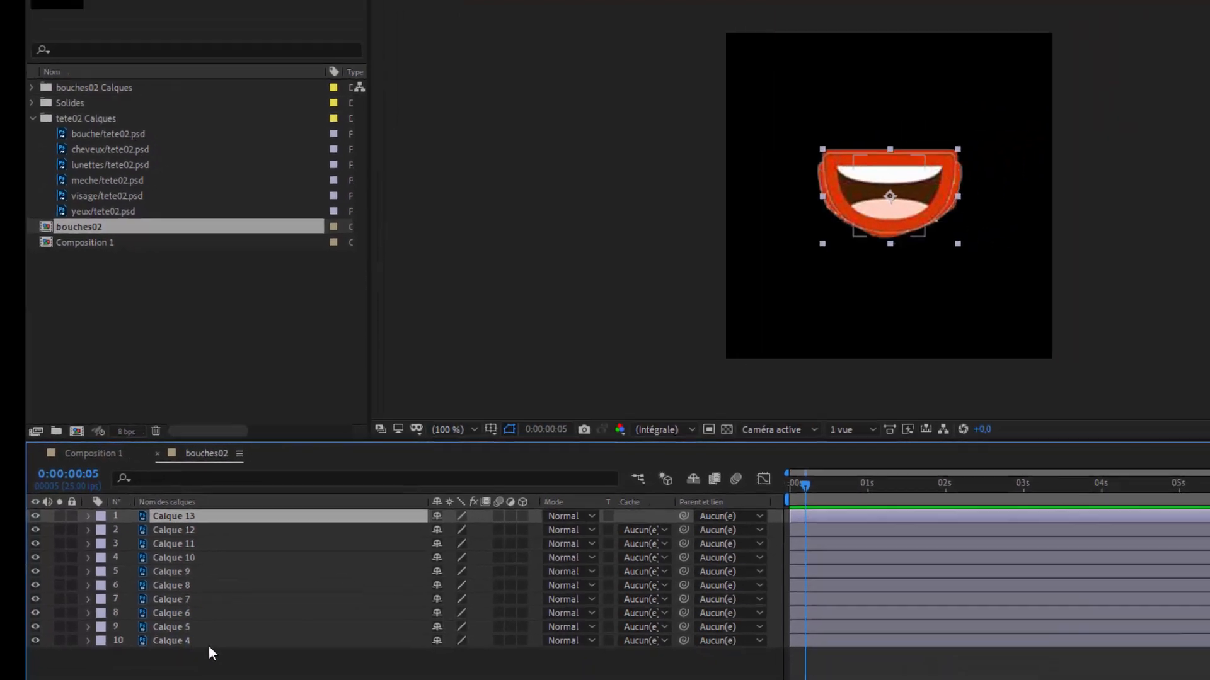
pyautogui.hotkey('ctrl', 'a')
pyautogui.click(46, 21)
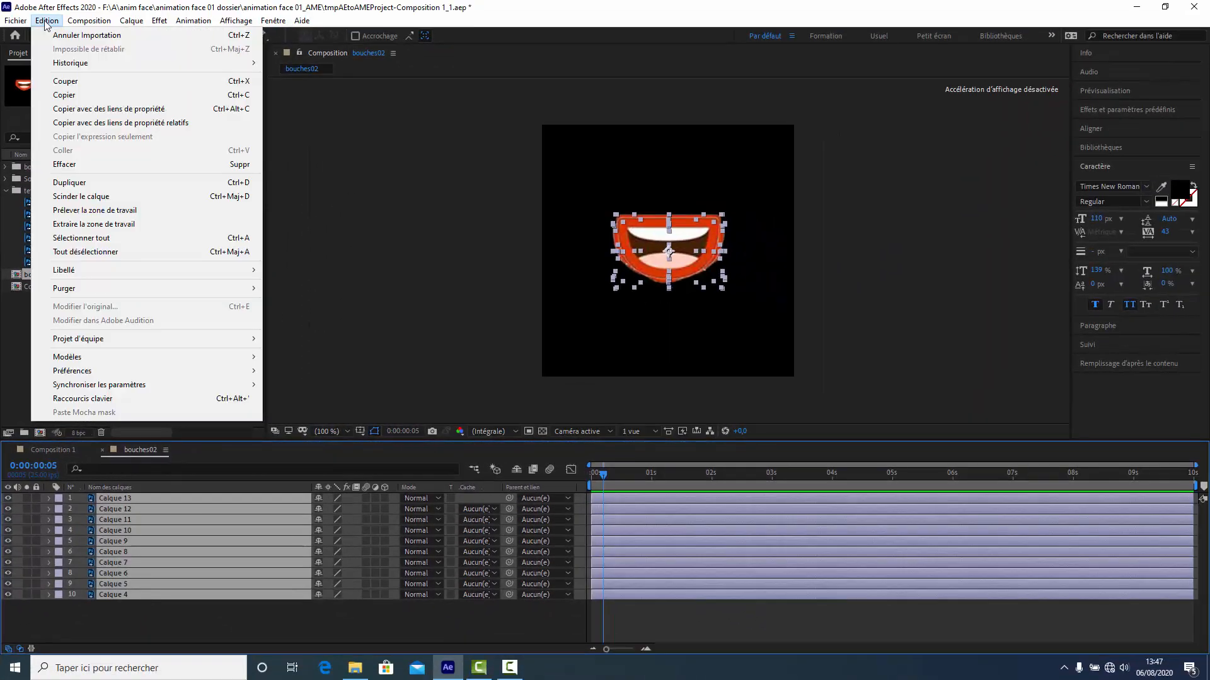
pyautogui.click(84, 197)
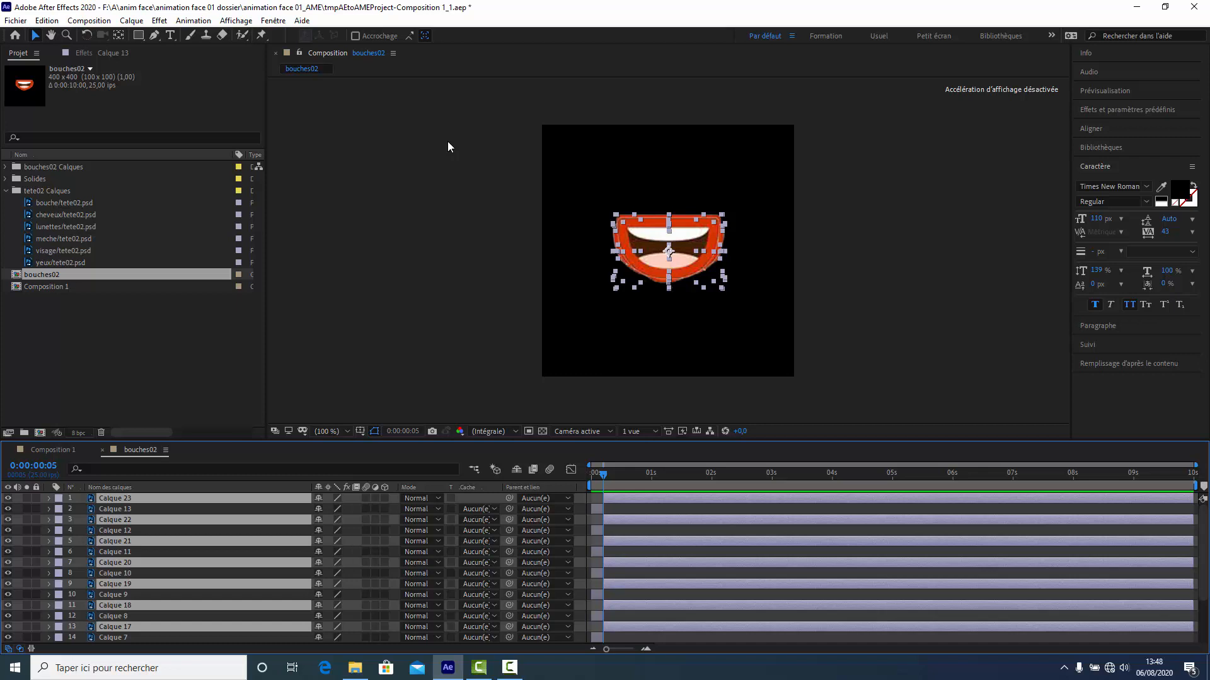
pyautogui.press('Delete')
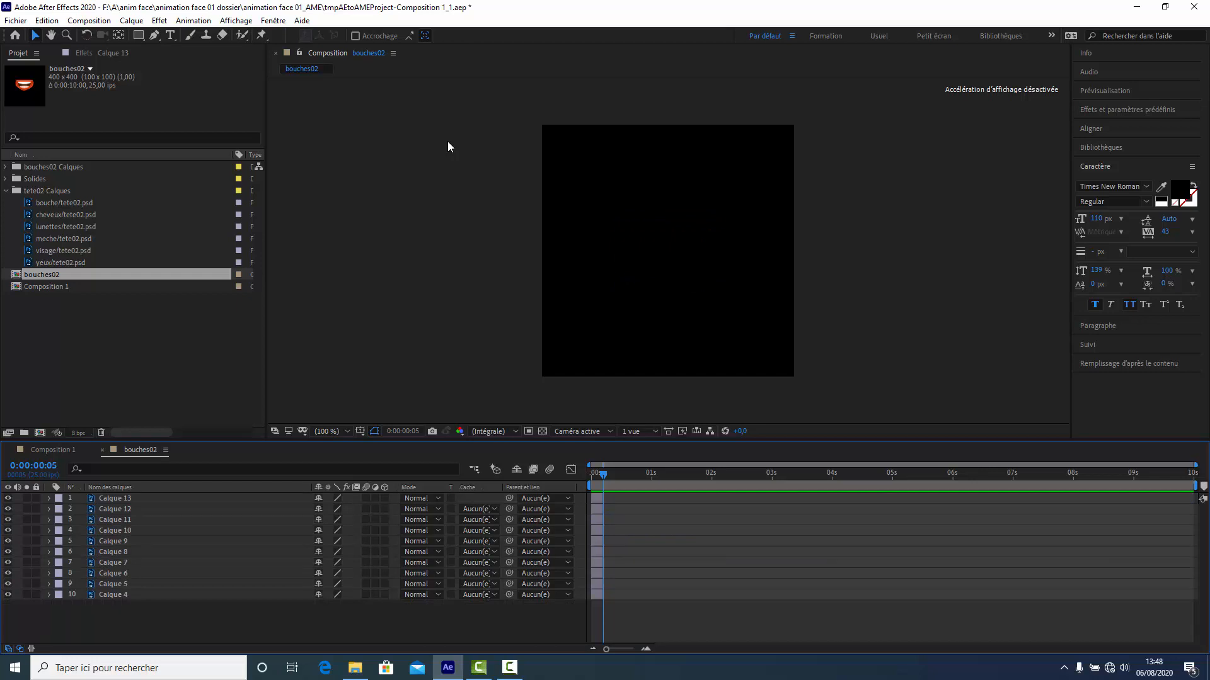
# - Display the layers' source names and sequence all layers end to end without overlap, from Calque 13 to Calque 4
pyautogui.click(149, 491)
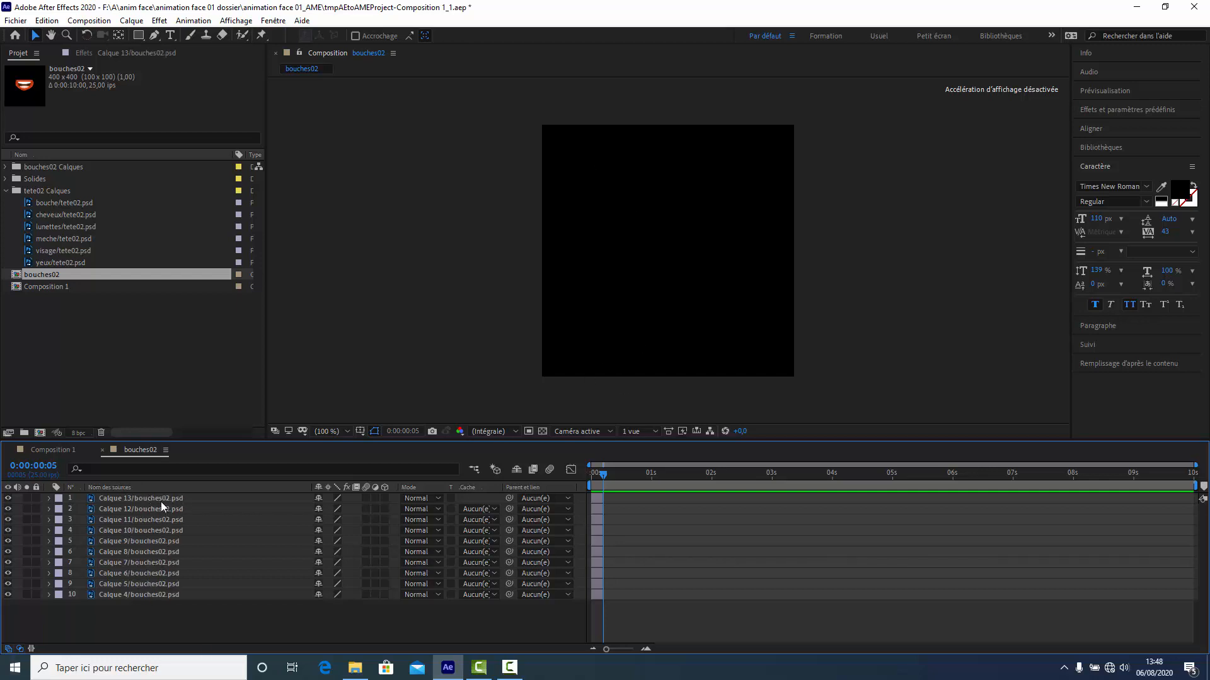
pyautogui.click(160, 500)
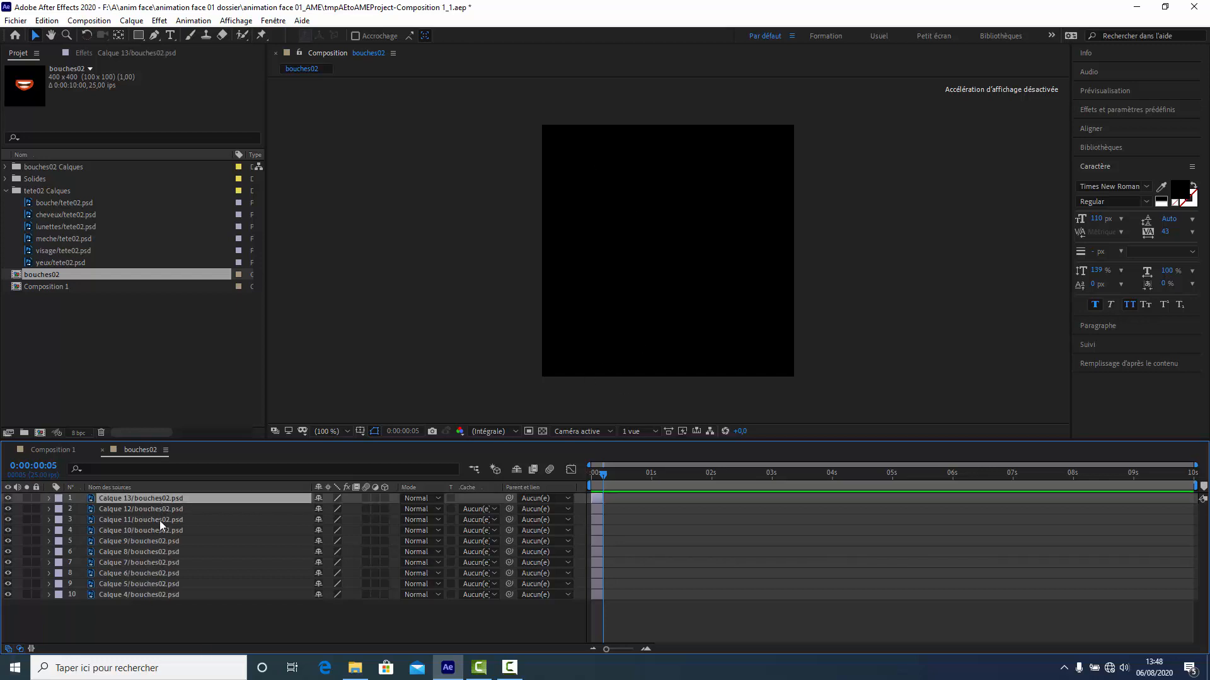
pyautogui.keyDown('shift'); pyautogui.click(150, 594); pyautogui.keyUp('shift')
pyautogui.click(188, 22)
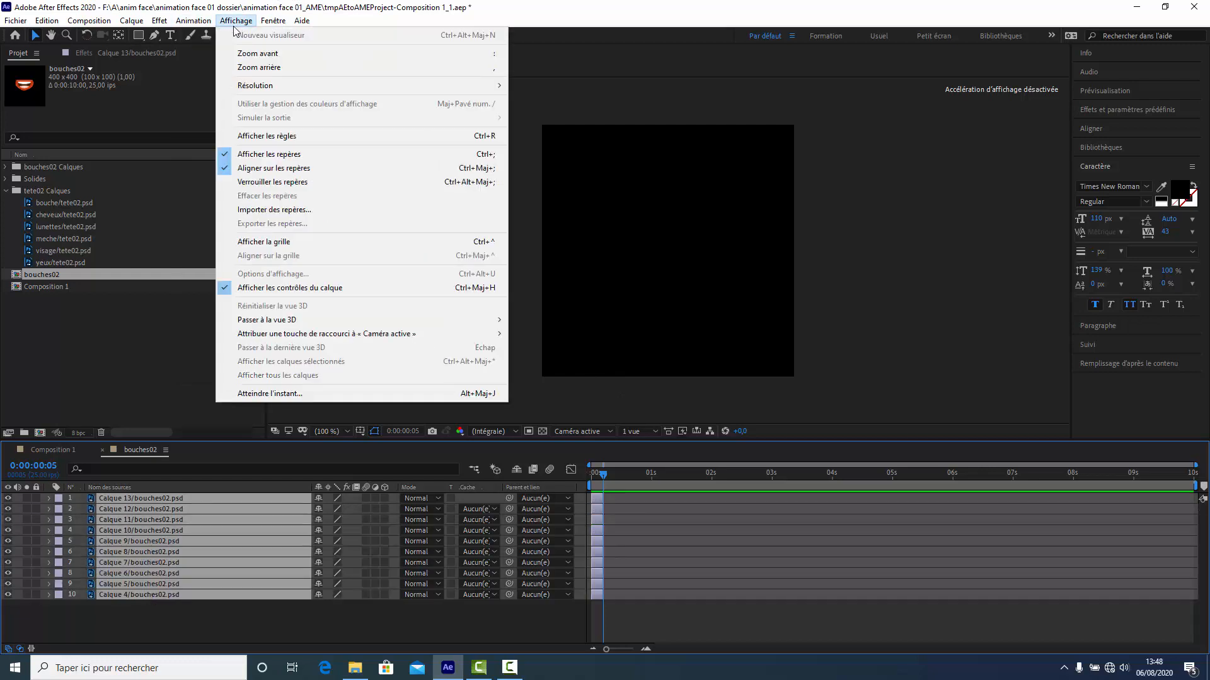
pyautogui.moveTo(214, 166)
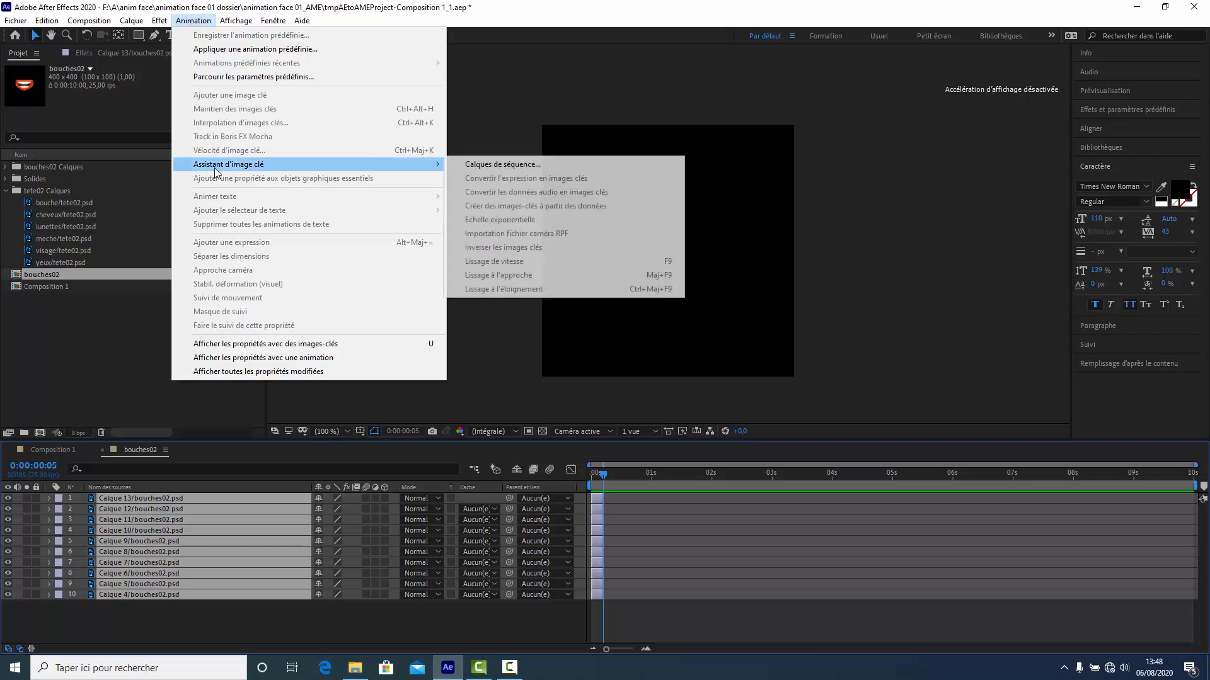
pyautogui.click(483, 165)
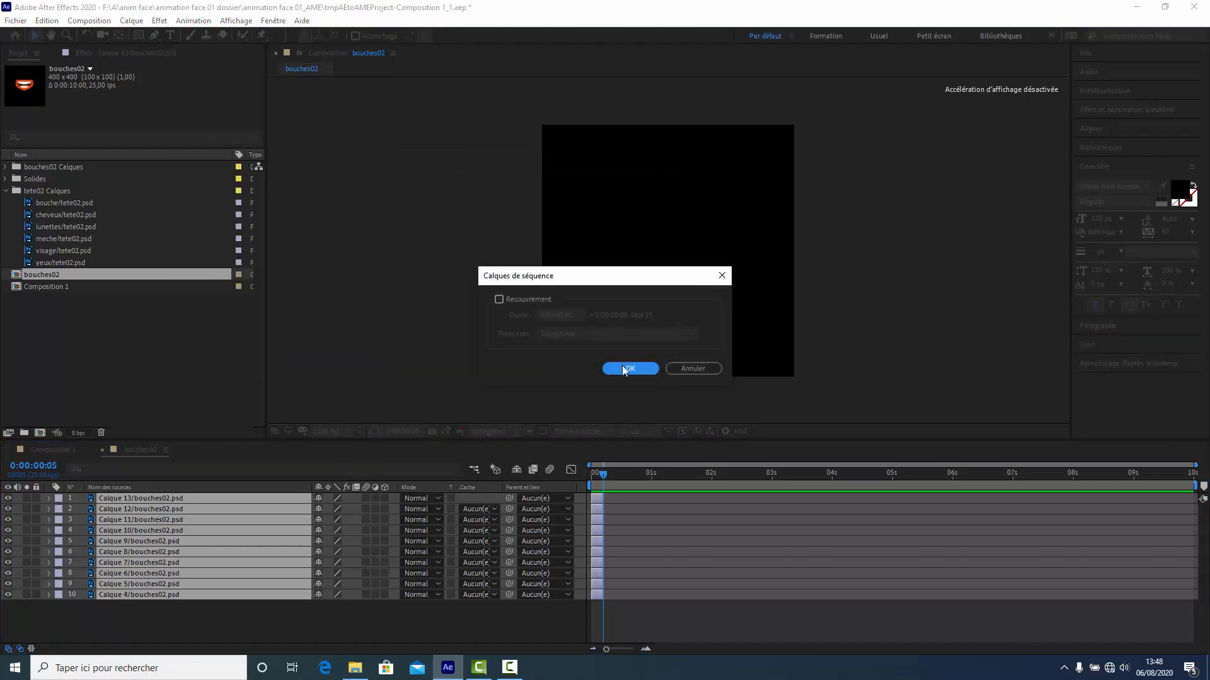
pyautogui.click(622, 366)
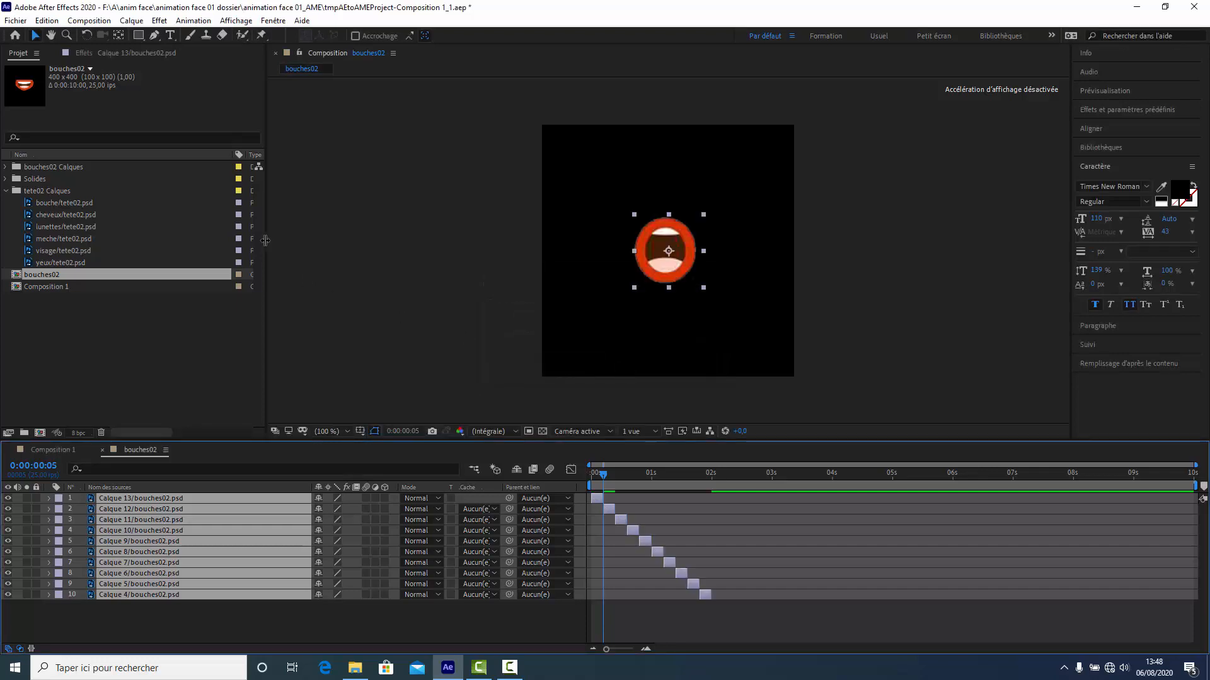
# - Preview the mouth layer sequence in bouches02 from 0:00:00:00
pyautogui.click(592, 476)
pyautogui.press('space')
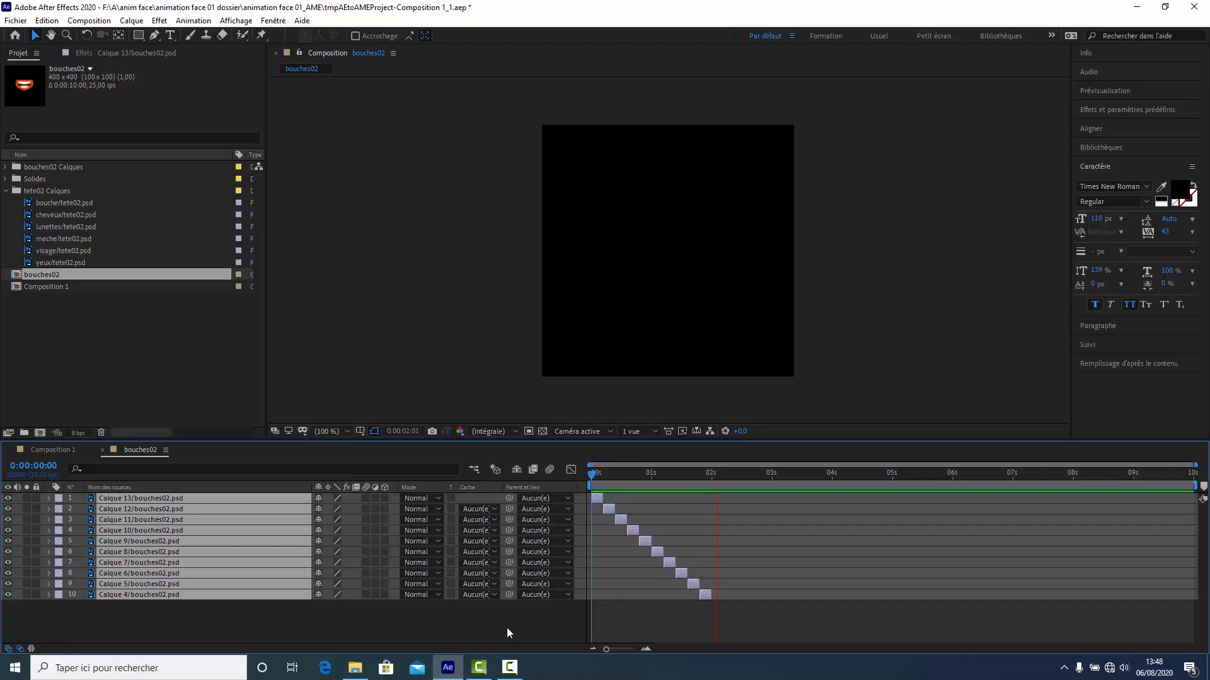
pyautogui.press('space')
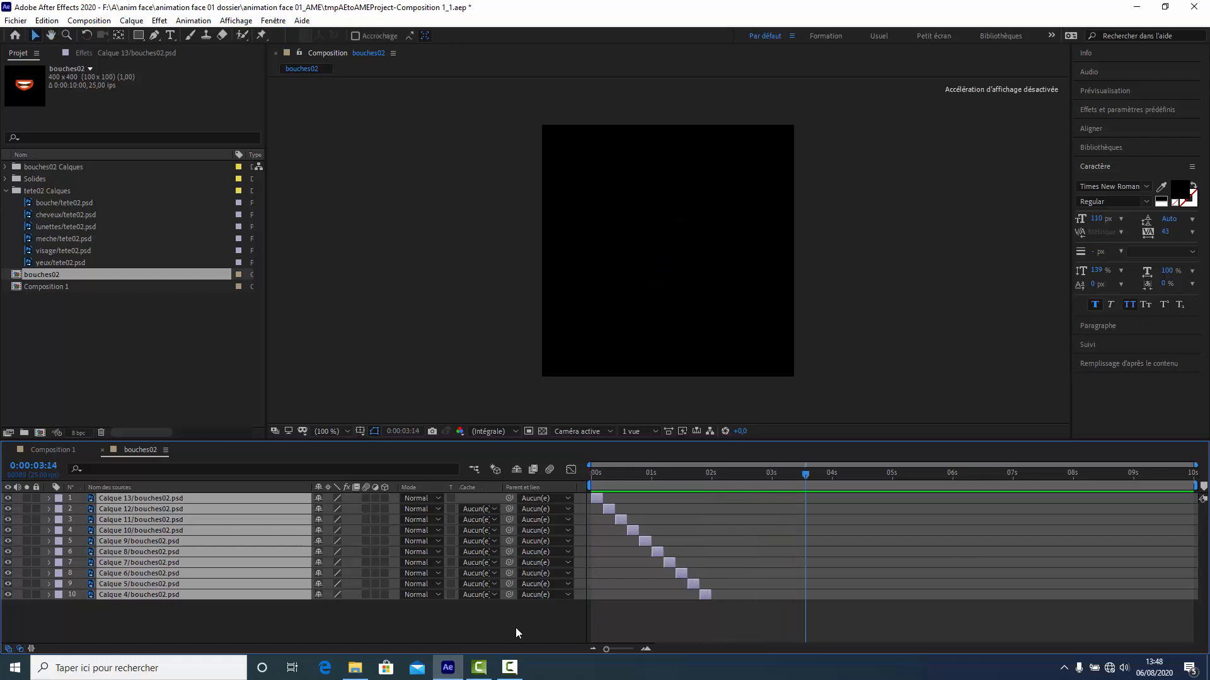
pyautogui.press('space')
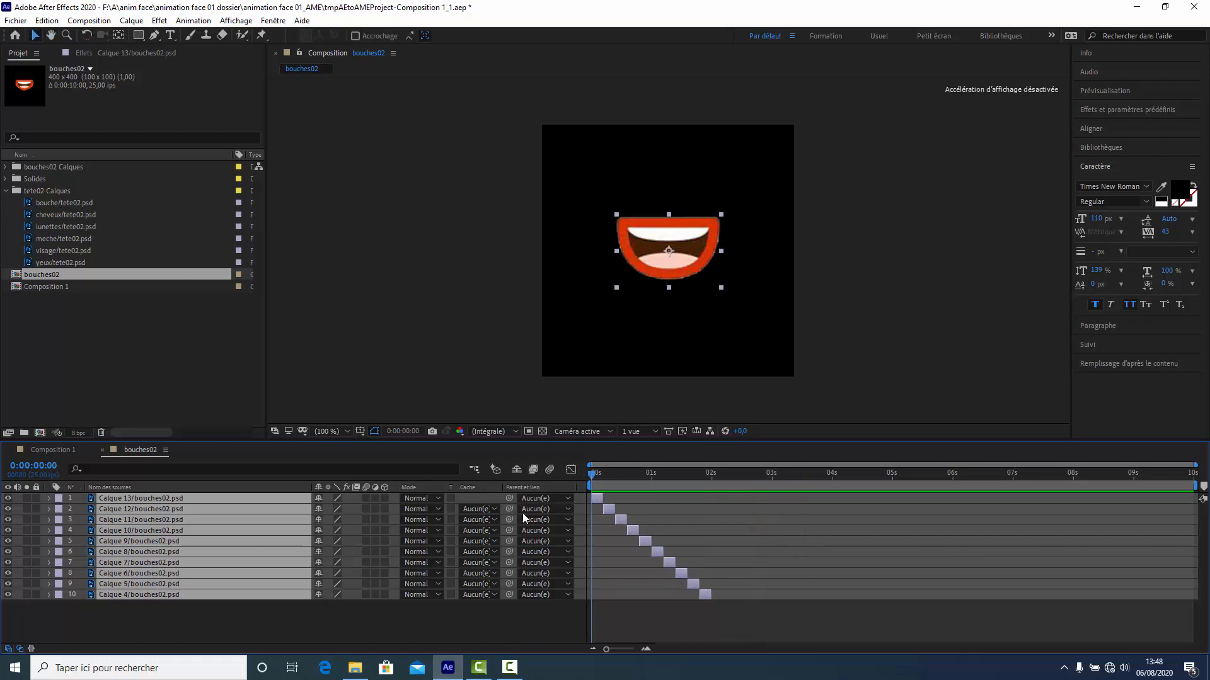
pyautogui.press('space')
pyautogui.moveTo(663, 527); pyautogui.dragTo(575, 524)
pyautogui.click(189, 619)
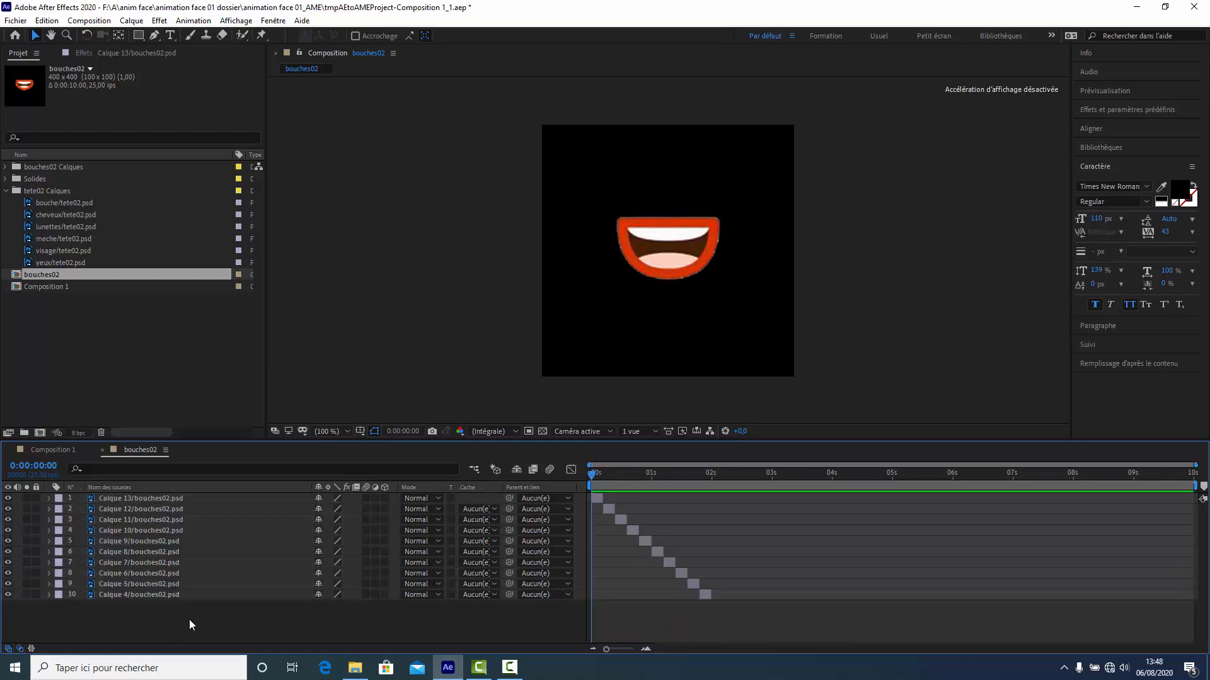
# - Lengthen Calque 12 by a few frames and shift Calque 11 through Calque 4 so they start where it ends
pyautogui.click(145, 500)
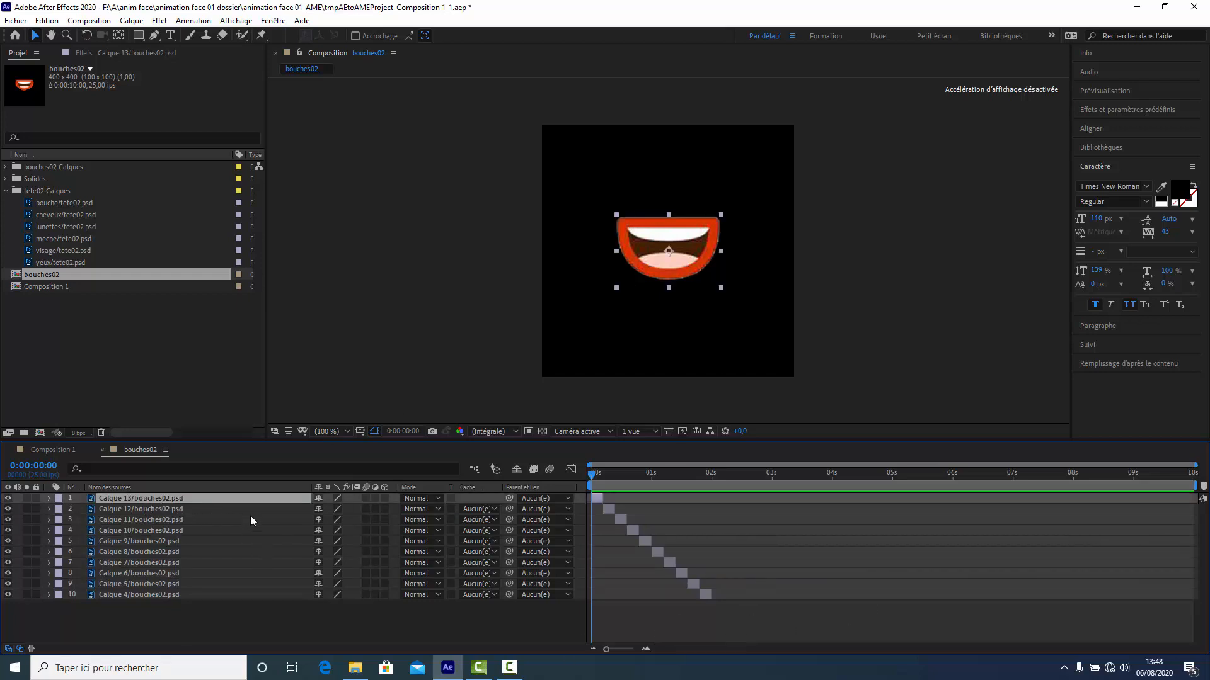
pyautogui.moveTo(611, 512); pyautogui.dragTo(619, 513)
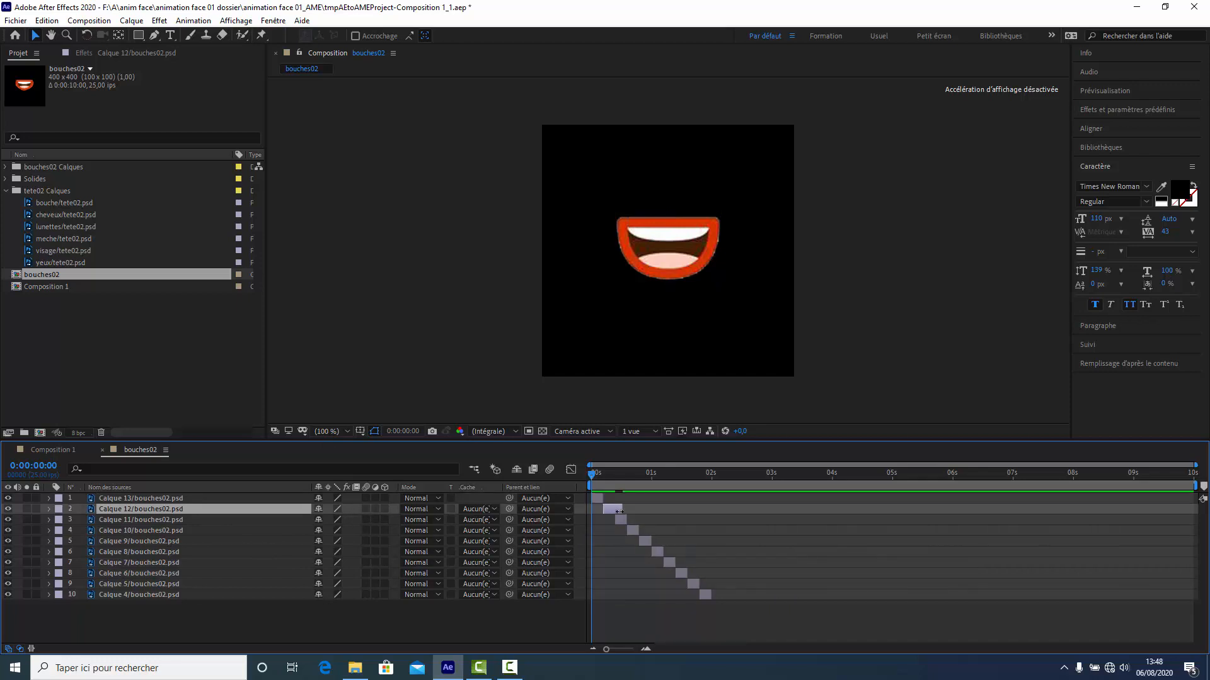
pyautogui.click(156, 520)
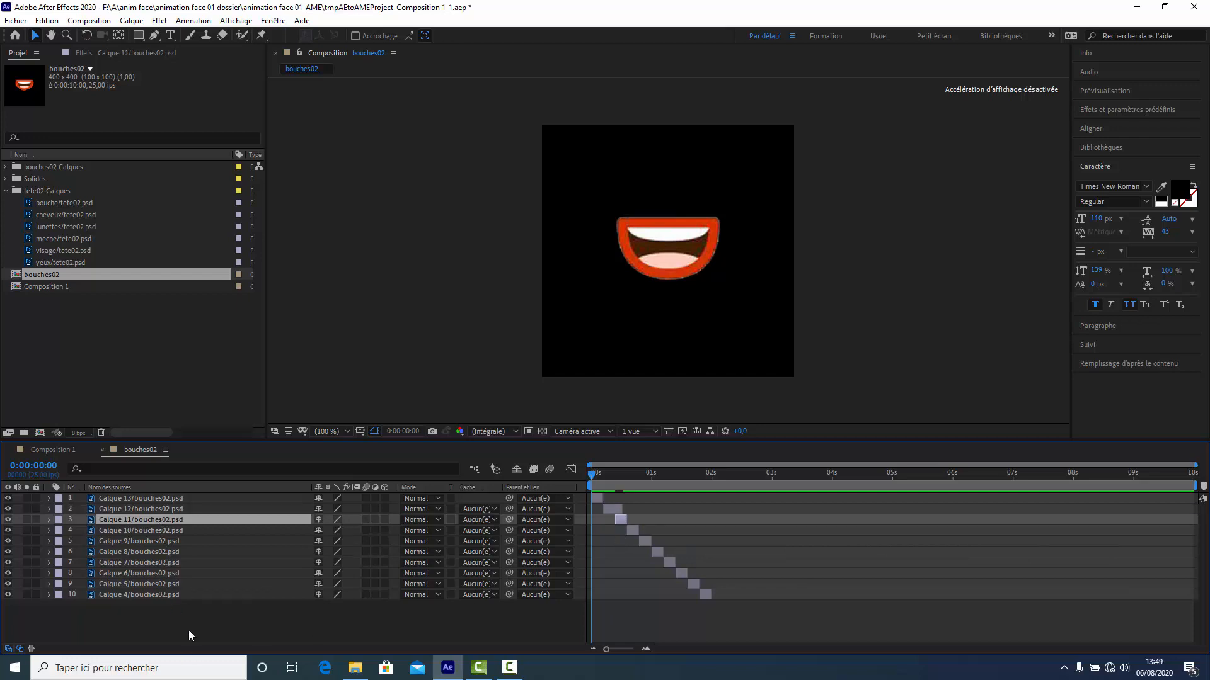
pyautogui.keyDown('shift'); pyautogui.click(155, 599); pyautogui.keyUp('shift')
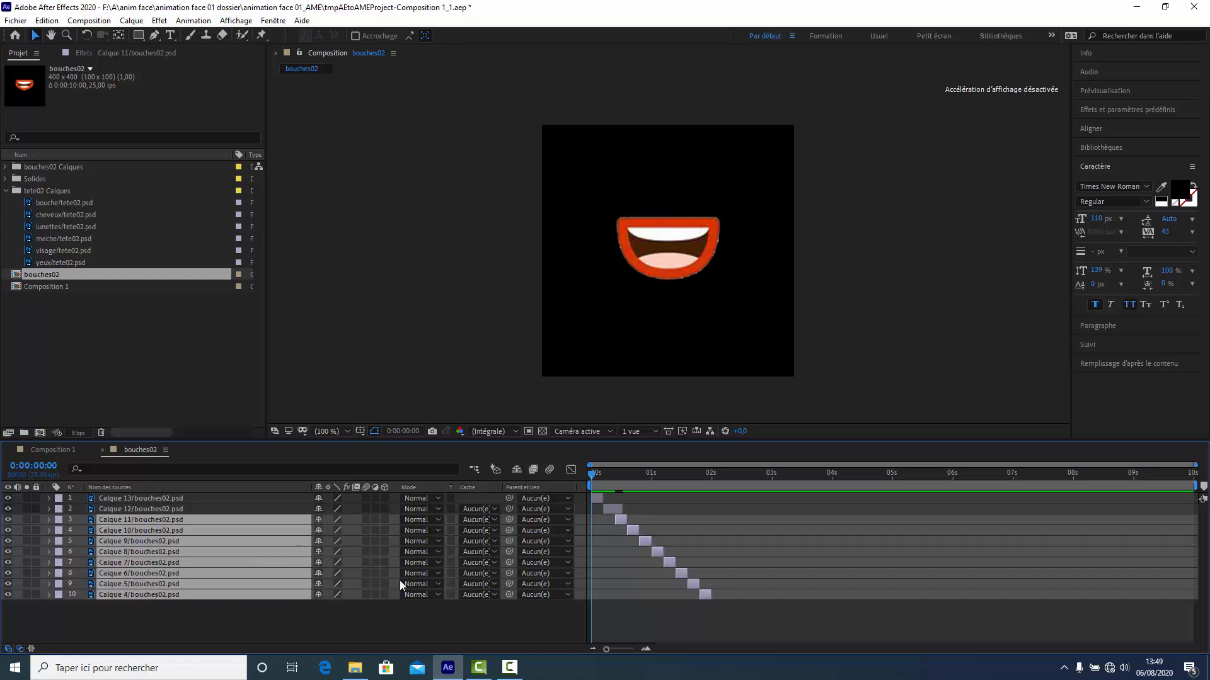
pyautogui.moveTo(619, 519); pyautogui.dragTo(625, 520)
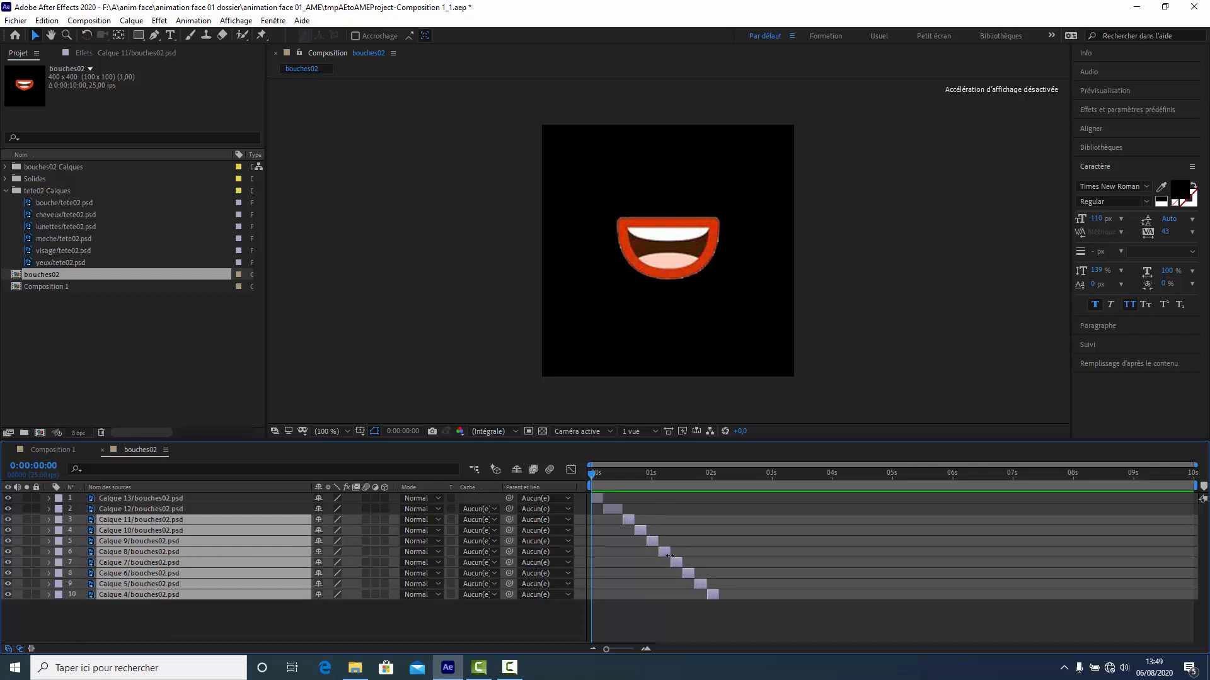
pyautogui.click(634, 586)
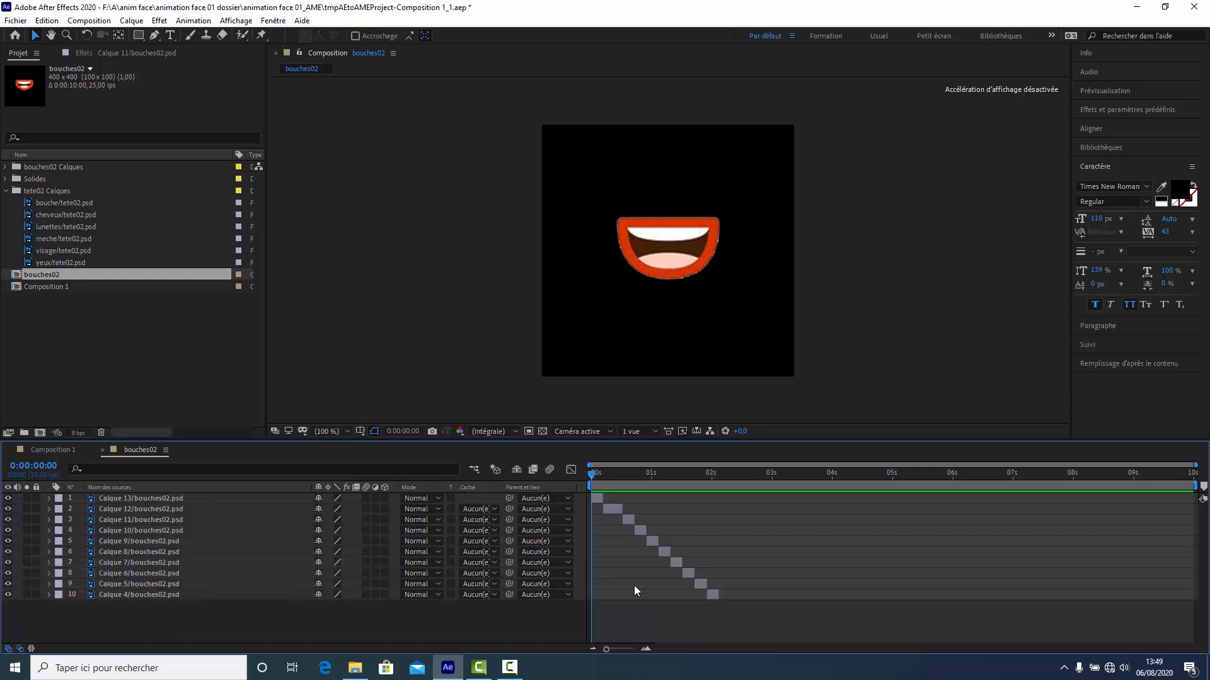
# - Extend Calque 8 to about double its duration and shift Calque 7 through Calque 4 so they start after it
pyautogui.click(666, 553)
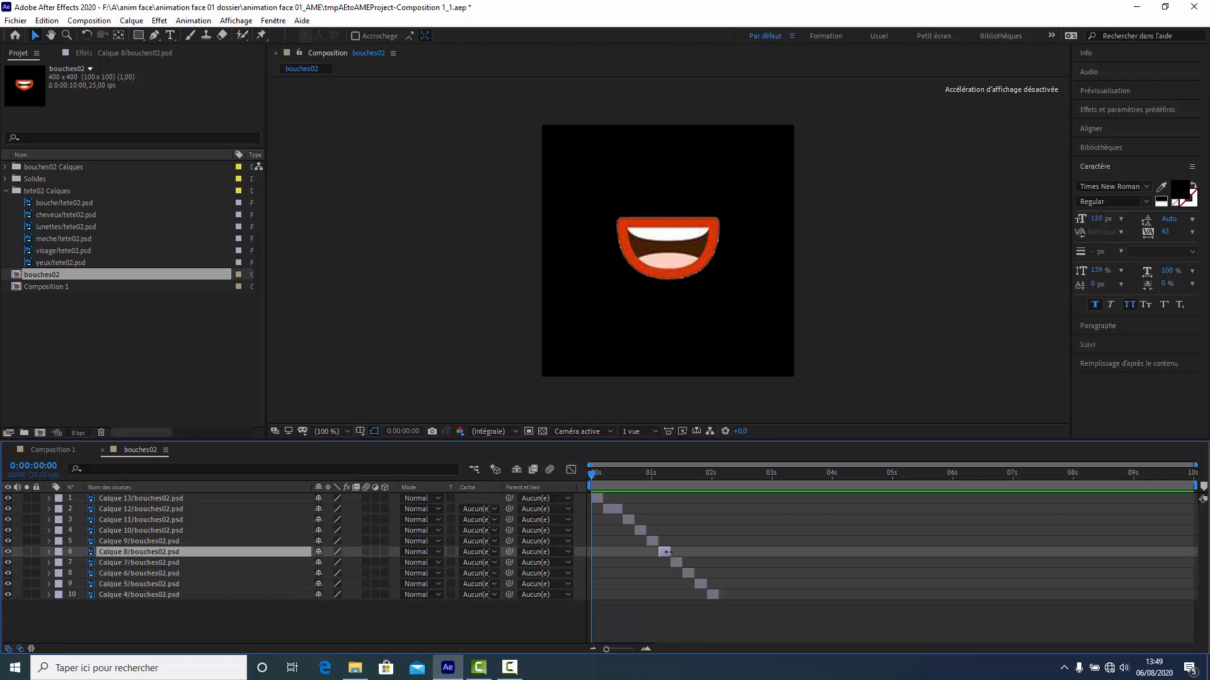
pyautogui.moveTo(669, 552); pyautogui.dragTo(685, 554)
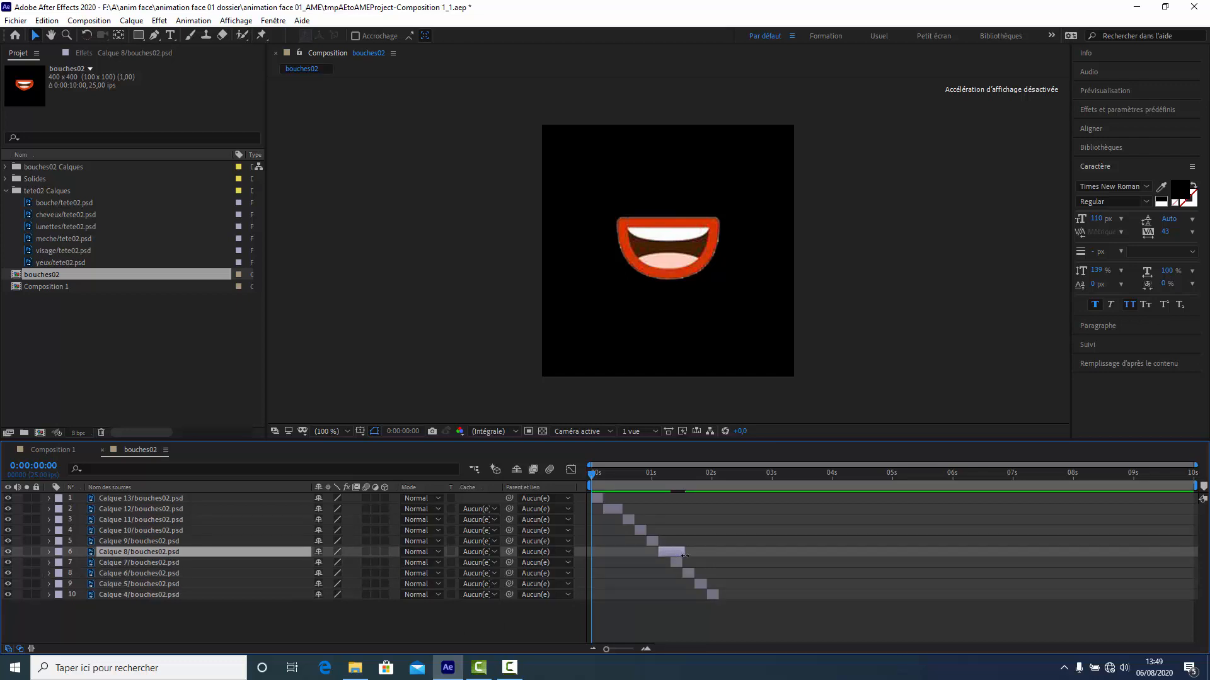
pyautogui.click(168, 566)
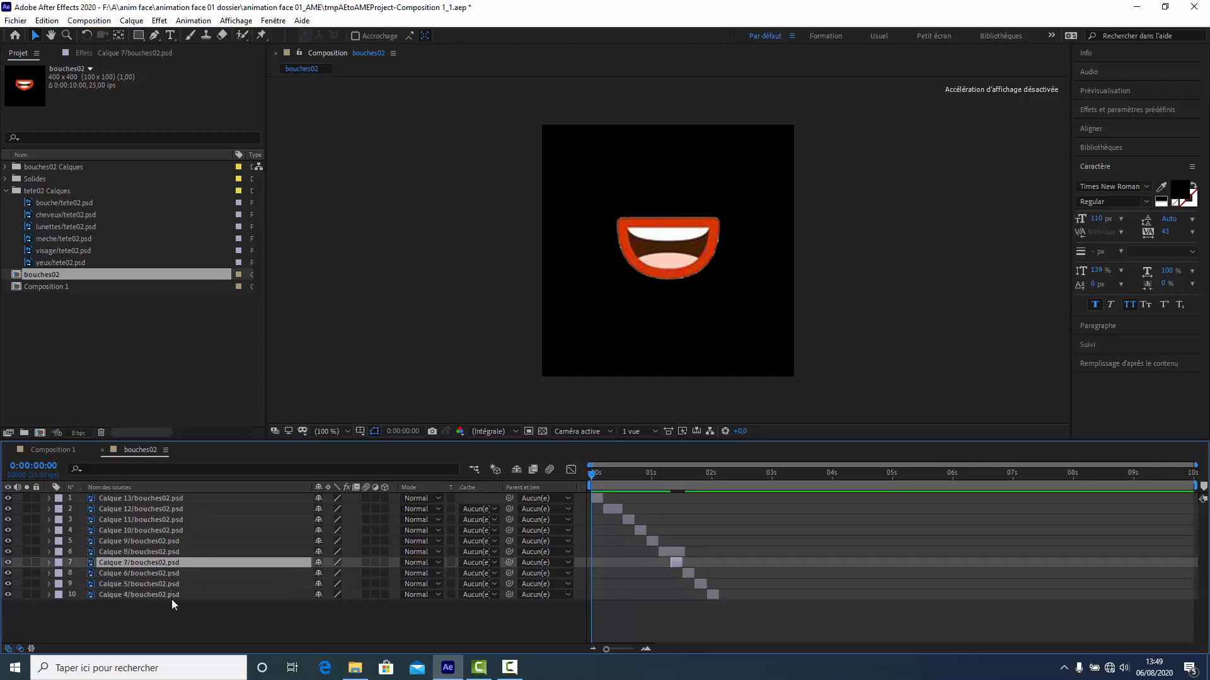
pyautogui.keyDown('shift'); pyautogui.click(171, 596); pyautogui.keyUp('shift')
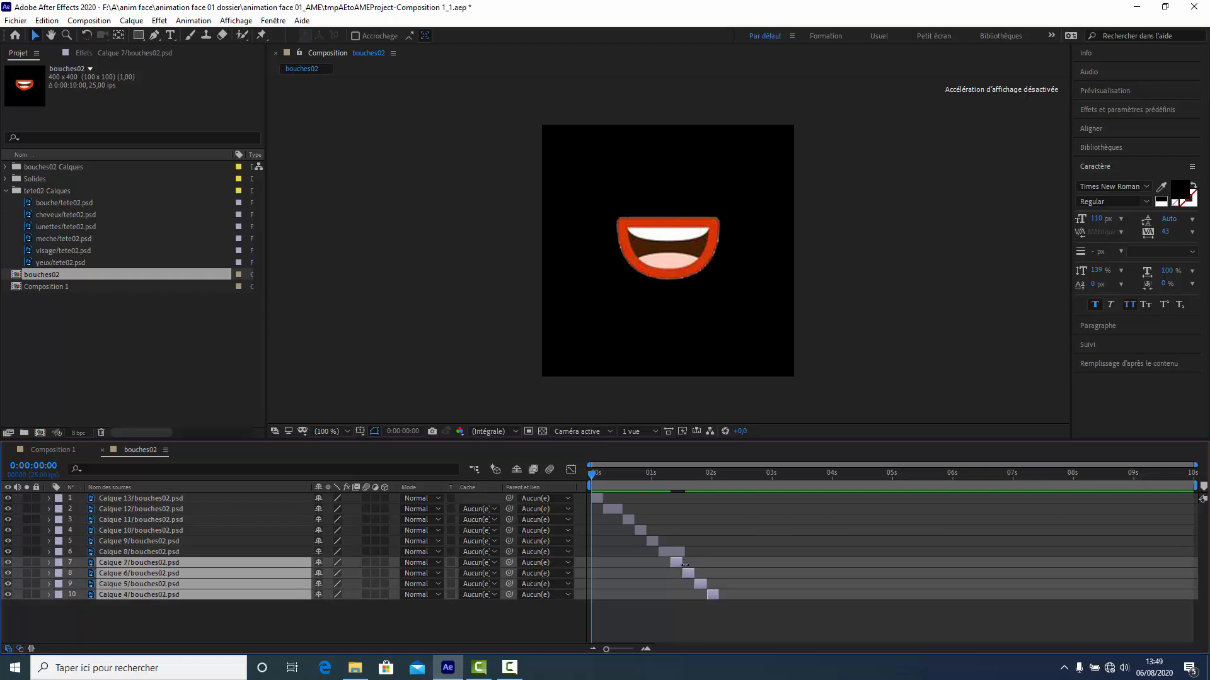
pyautogui.moveTo(675, 566); pyautogui.dragTo(691, 563)
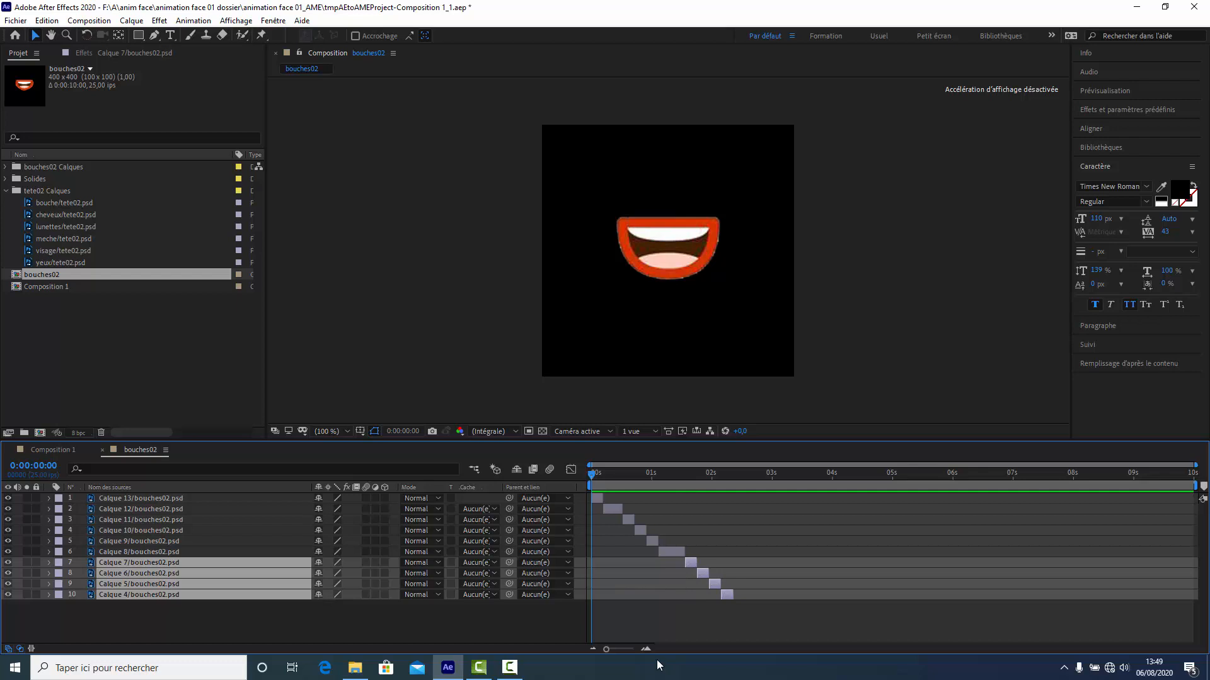
pyautogui.click(474, 628)
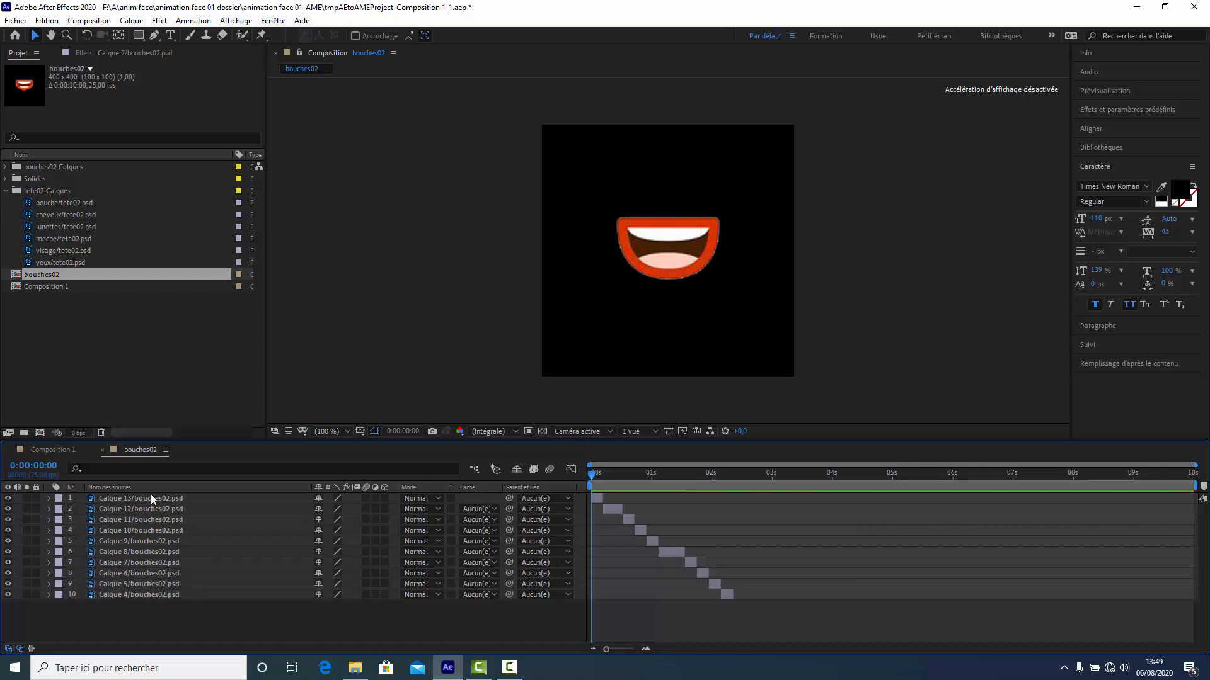
# - Duplicate Calque 12, move the copy to the end of the layer stack, and start it right after Calque 4
pyautogui.click(118, 511)
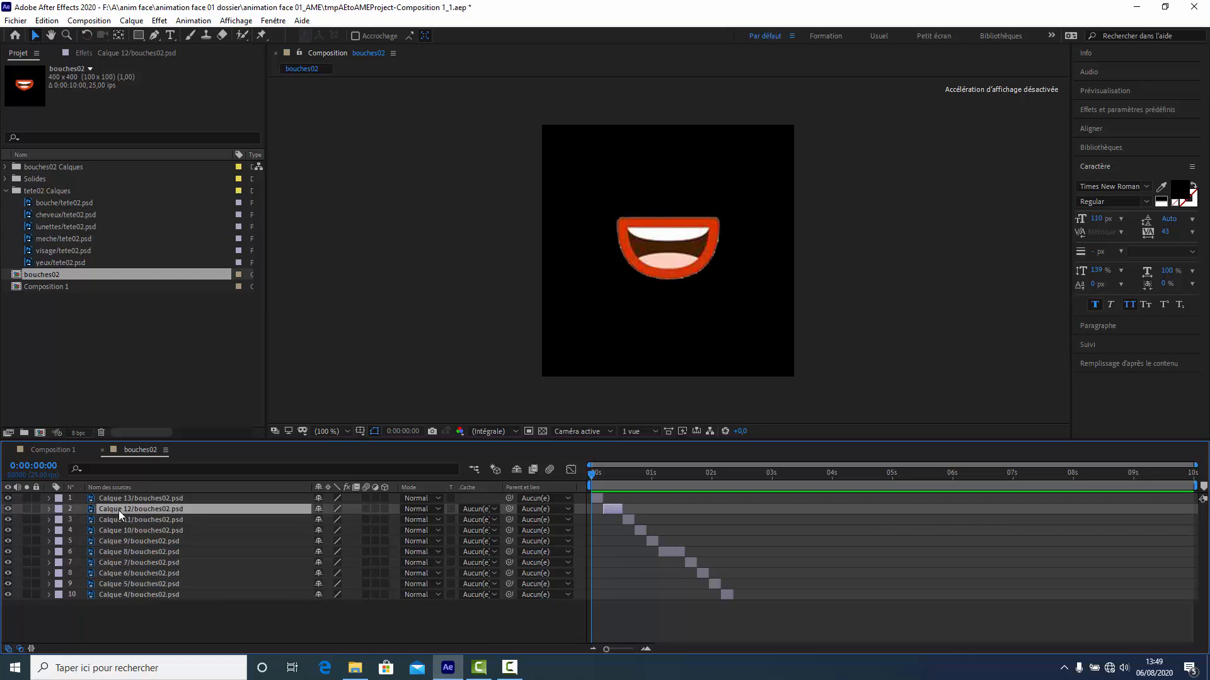
pyautogui.press('Return')
pyautogui.hotkey('ctrl', 'd')
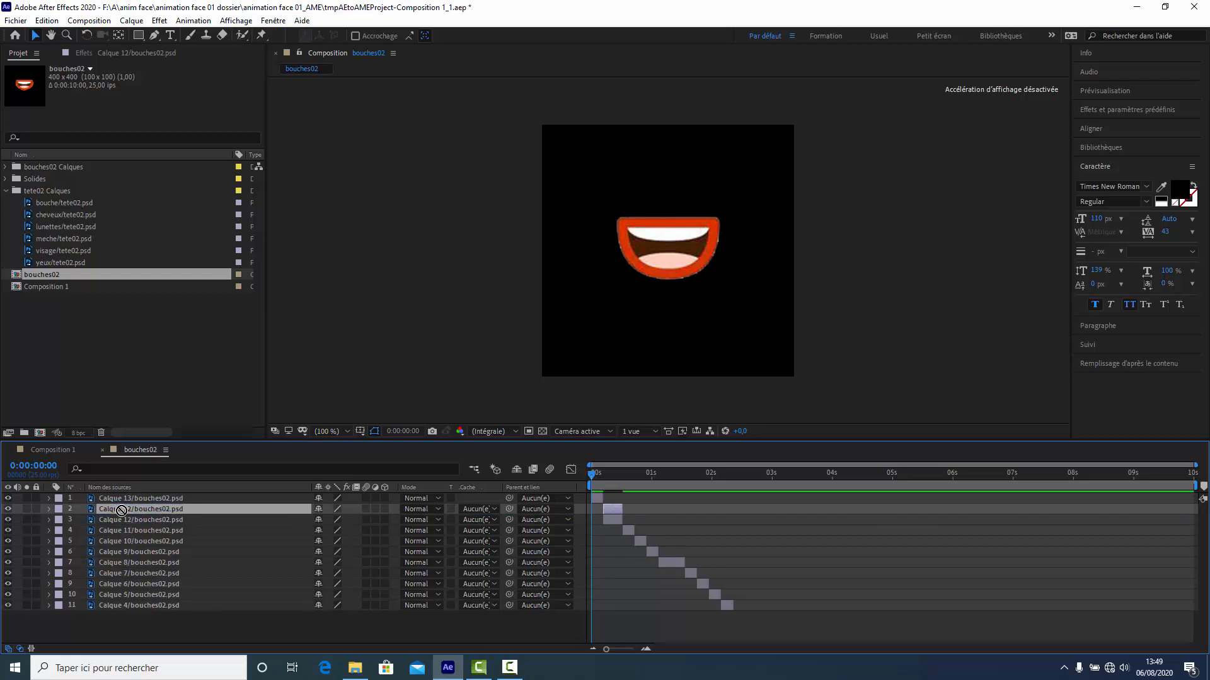
pyautogui.moveTo(123, 510); pyautogui.dragTo(135, 618)
pyautogui.moveTo(613, 606); pyautogui.dragTo(737, 610)
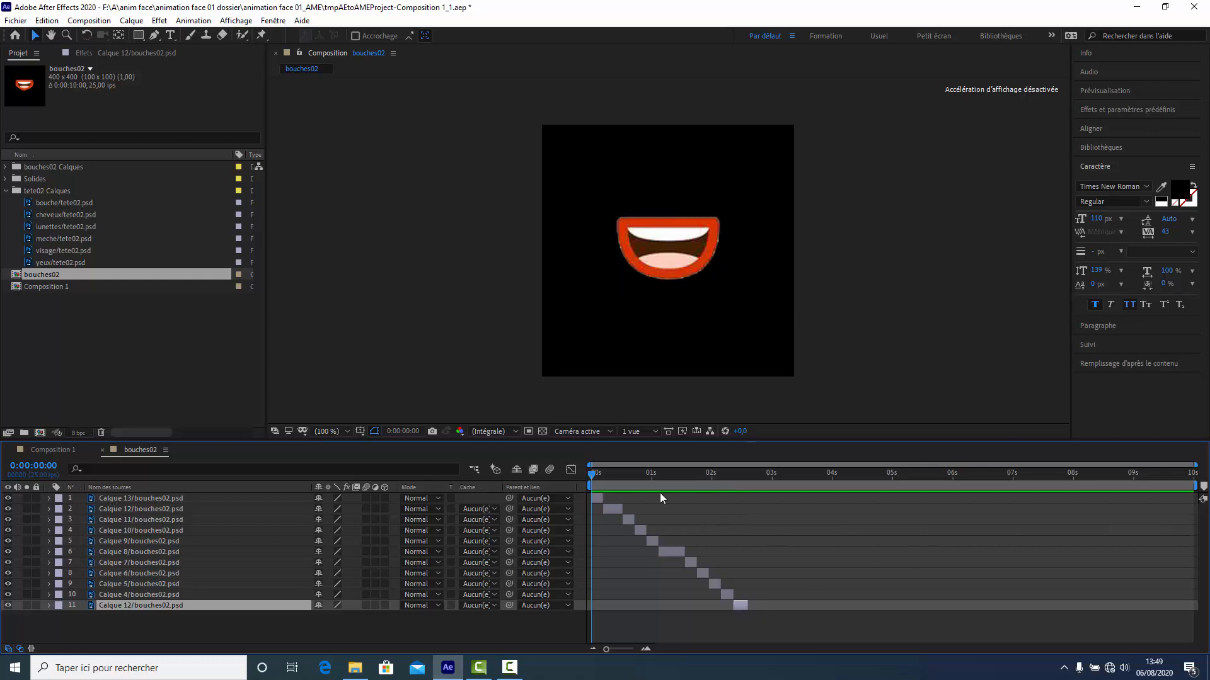
# - Duplicate the closed-mouth layer Calque 7, place the copy last after the second Calque 12, and extend it to about 3.6 seconds
pyautogui.moveTo(595, 482); pyautogui.dragTo(693, 495)
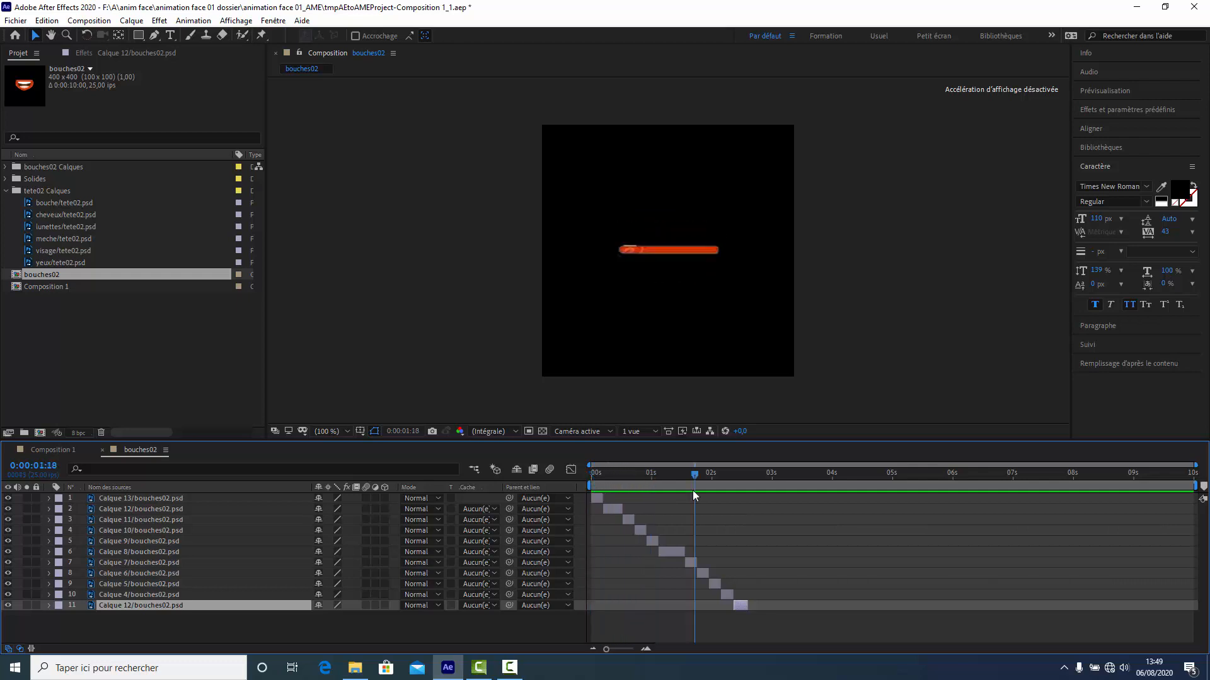
pyautogui.click(691, 563)
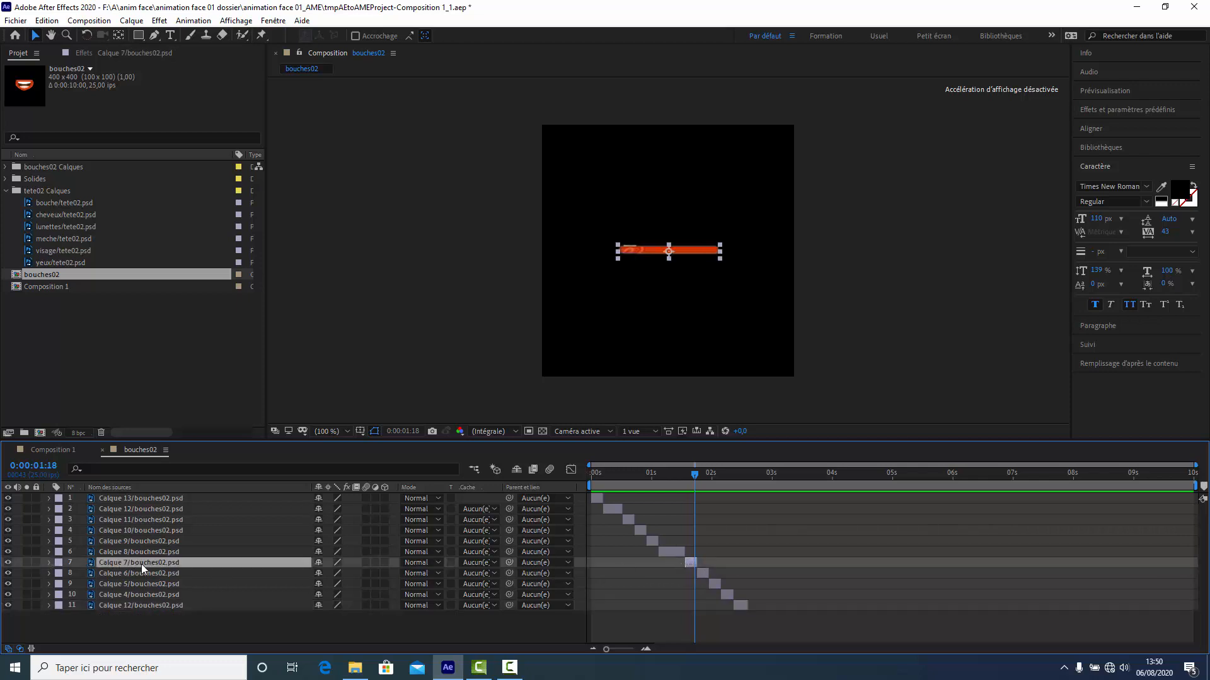
pyautogui.hotkey('ctrl', 'd')
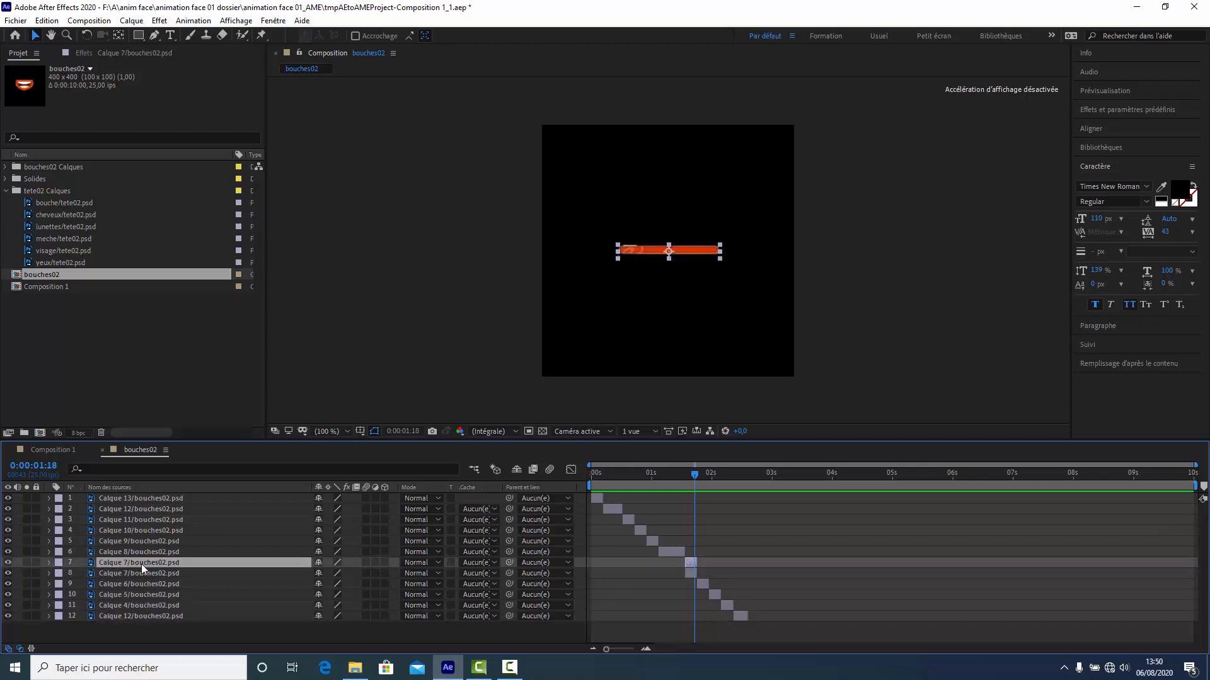
pyautogui.moveTo(142, 565); pyautogui.dragTo(150, 628)
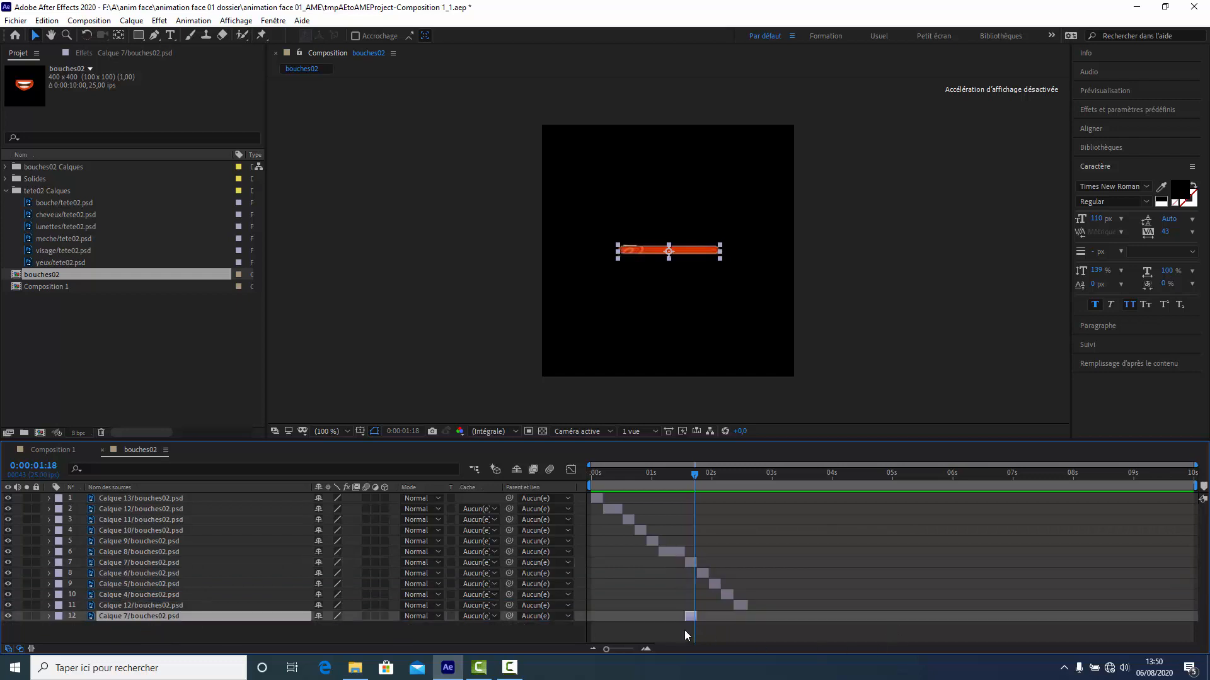
pyautogui.moveTo(690, 618); pyautogui.dragTo(755, 621)
pyautogui.moveTo(786, 609); pyautogui.dragTo(806, 609)
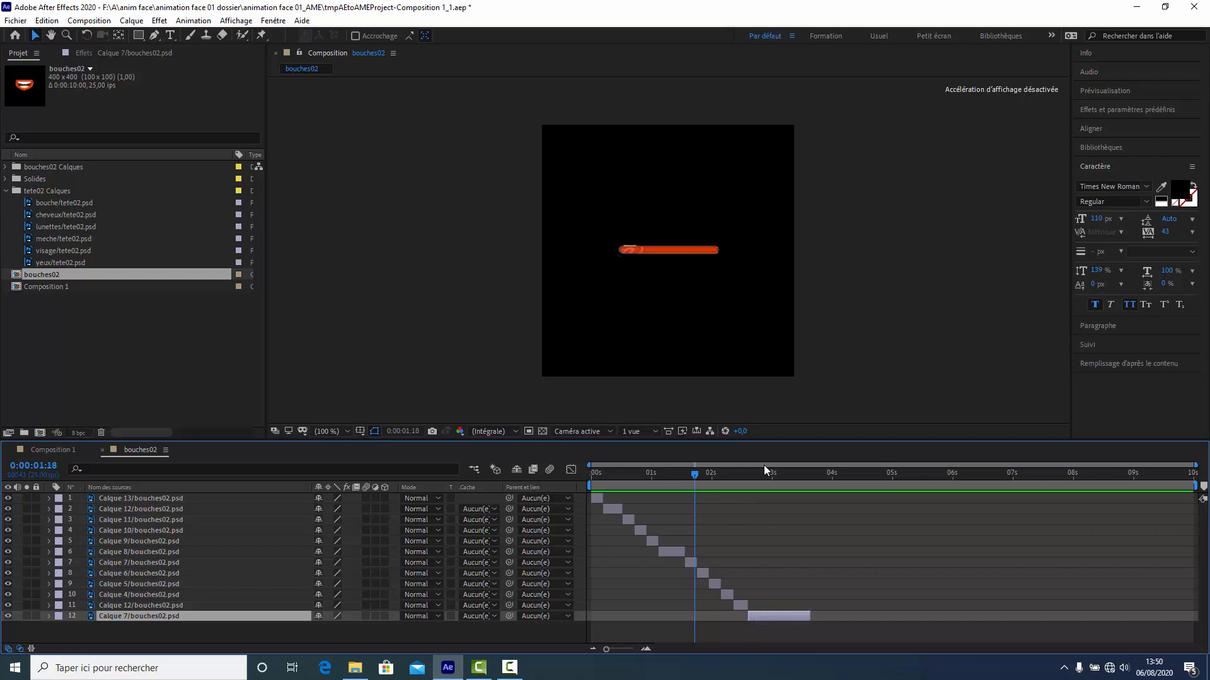
# - Add bouches02 to Composition 1 just above the hidden bouche/tete02.psd layer and position the mouth on the face below the glasses
pyautogui.moveTo(692, 473); pyautogui.dragTo(591, 474)
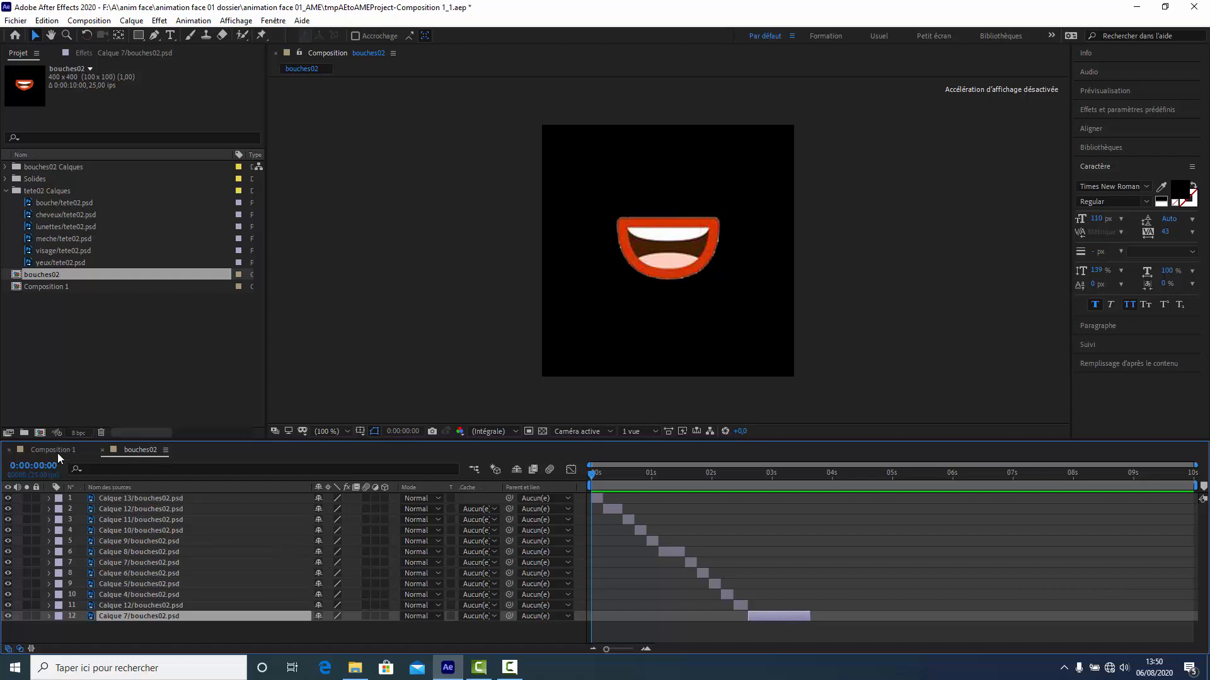
pyautogui.click(55, 451)
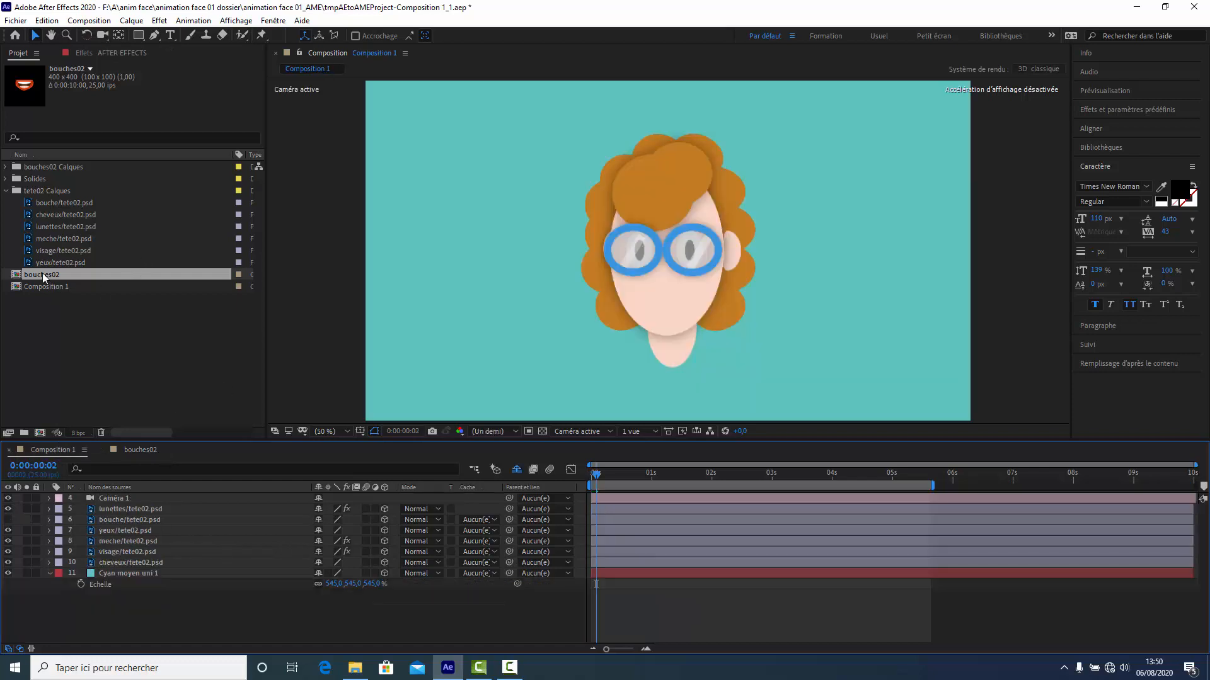
pyautogui.moveTo(43, 274); pyautogui.dragTo(145, 521)
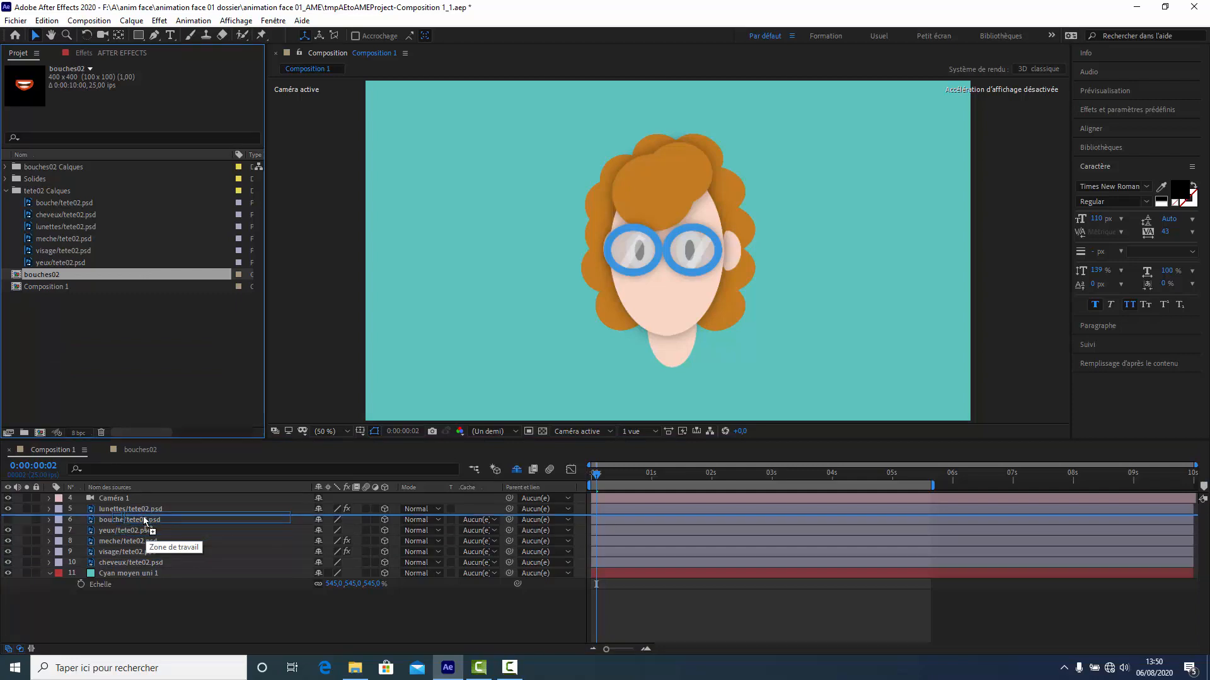
pyautogui.moveTo(146, 521); pyautogui.dragTo(145, 520)
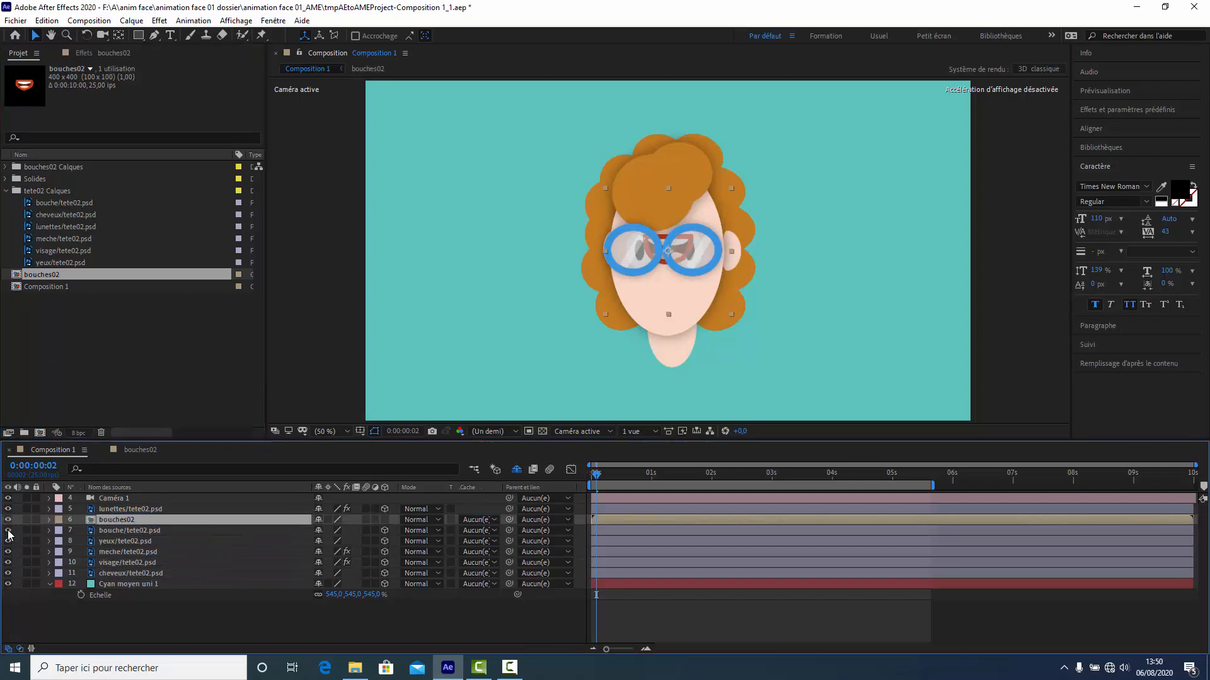
pyautogui.click(9, 531)
pyautogui.moveTo(667, 238); pyautogui.dragTo(666, 285)
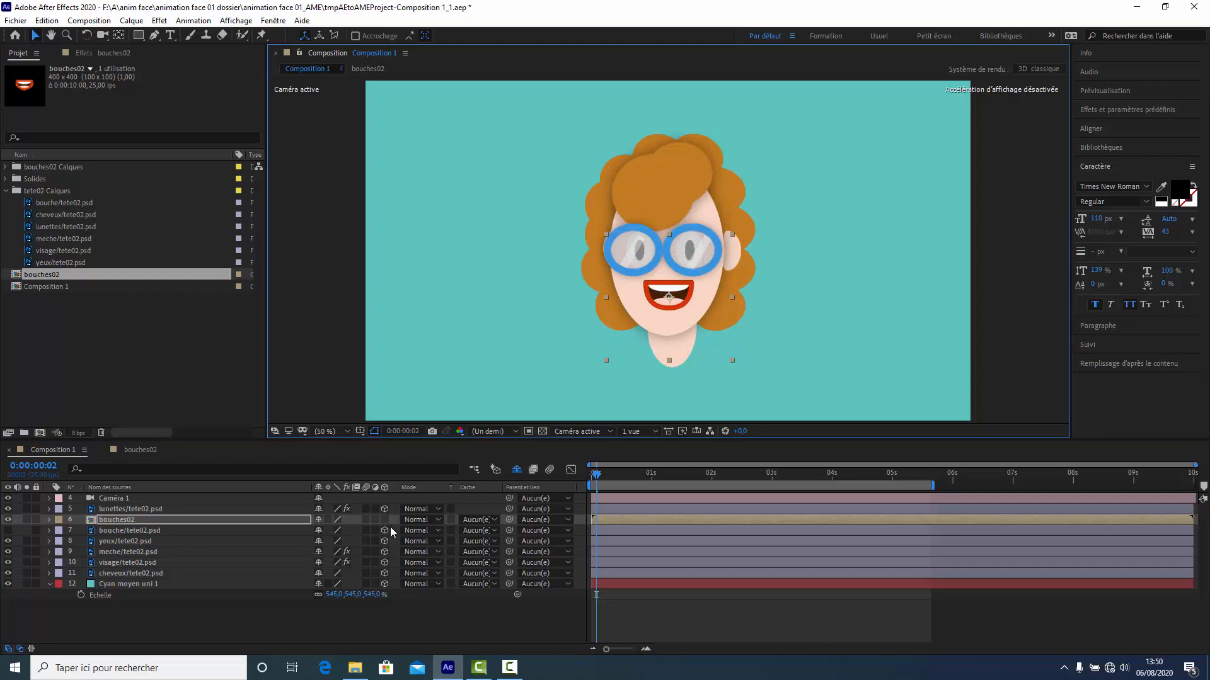
# - Make bouches02 a 3D layer, bring it in front of the face along Z using Vue personnalisée 1, and preview through Caméra 1
pyautogui.click(384, 520)
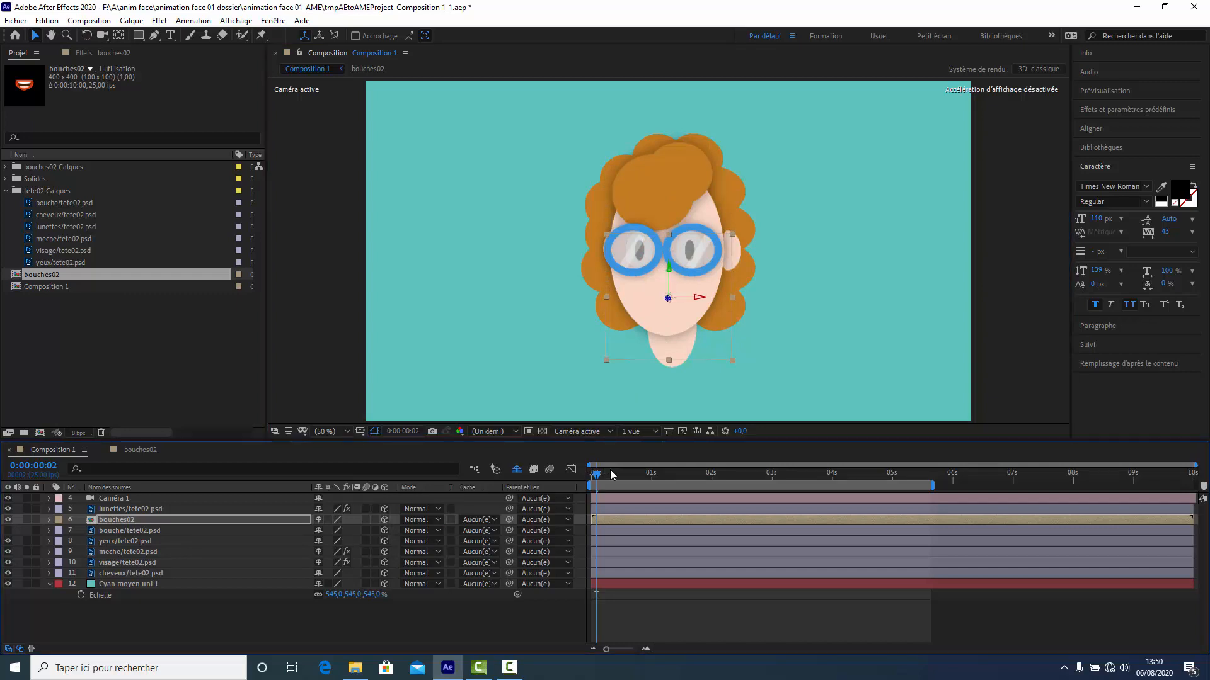
pyautogui.click(610, 432)
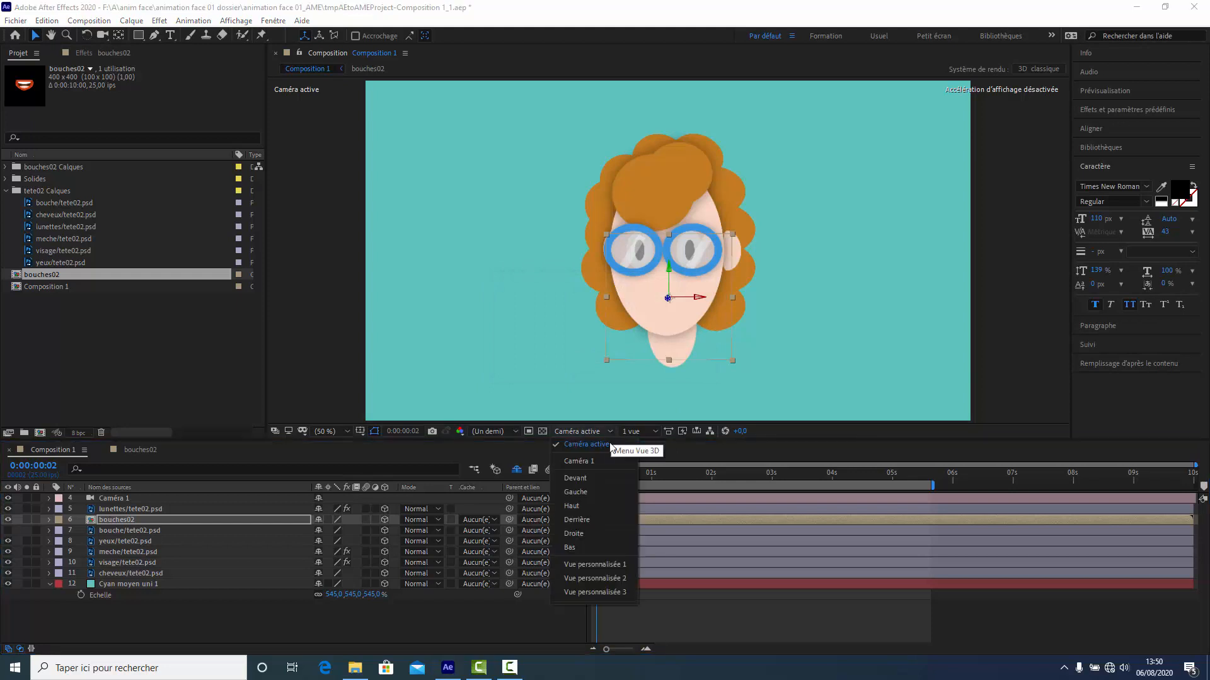
pyautogui.click(583, 565)
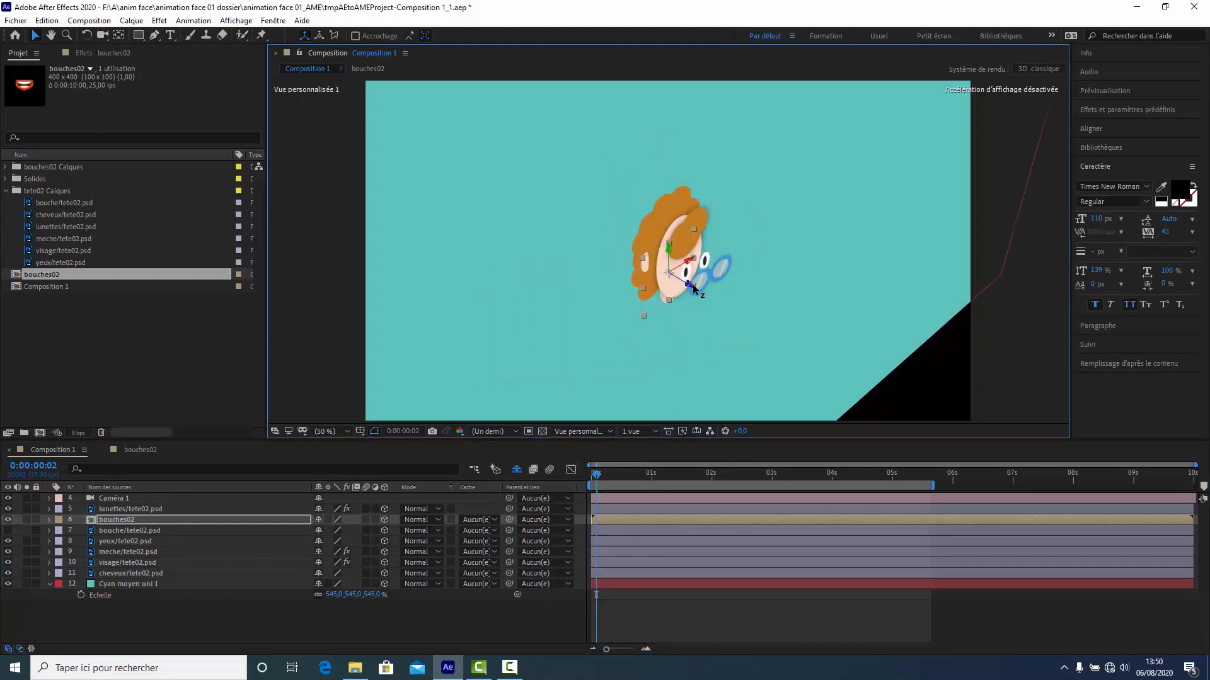
pyautogui.moveTo(692, 286); pyautogui.dragTo(734, 324)
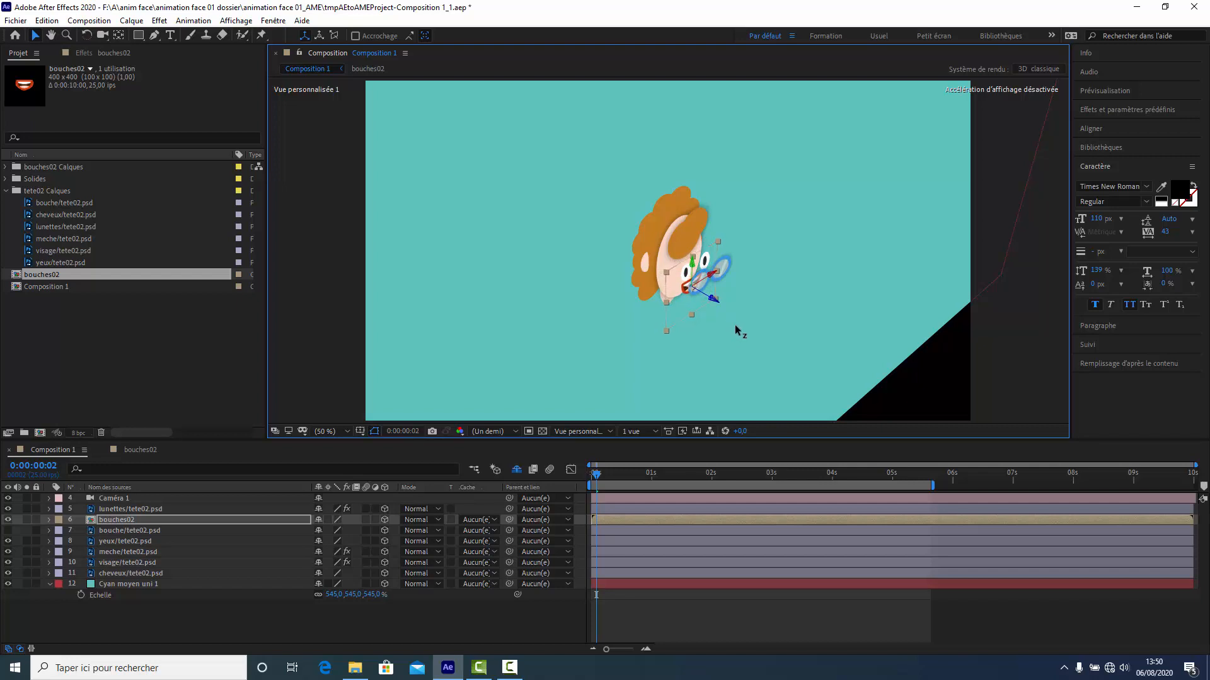
pyautogui.click(610, 429)
pyautogui.click(575, 463)
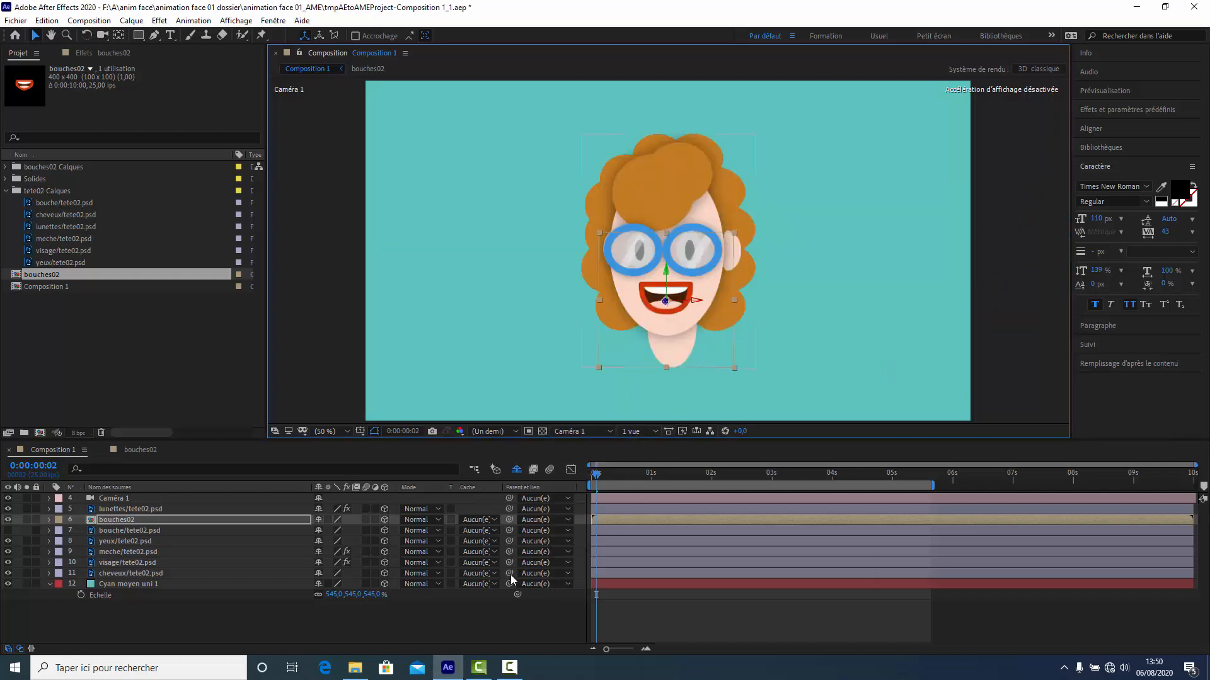
pyautogui.press('space')
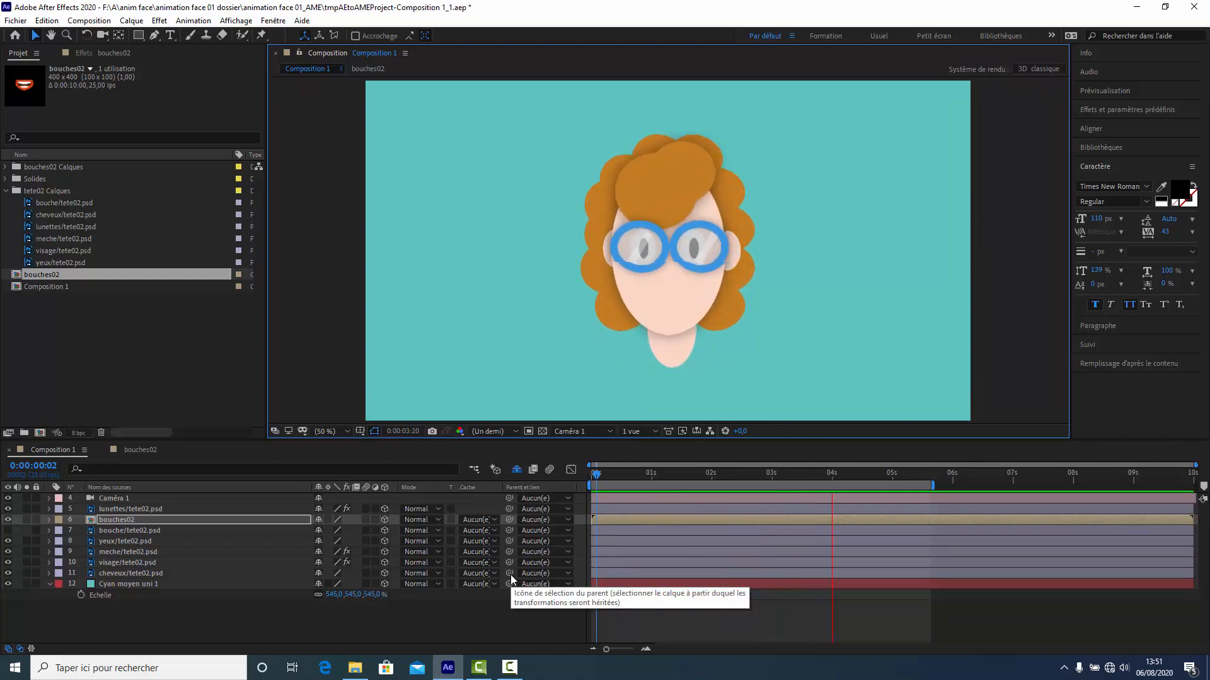
# - Duplicate the bouches02 layer in Composition 1 and shift the copy to start at 0:00:02:20, where the first mouth sequence closes
pyautogui.press('space')
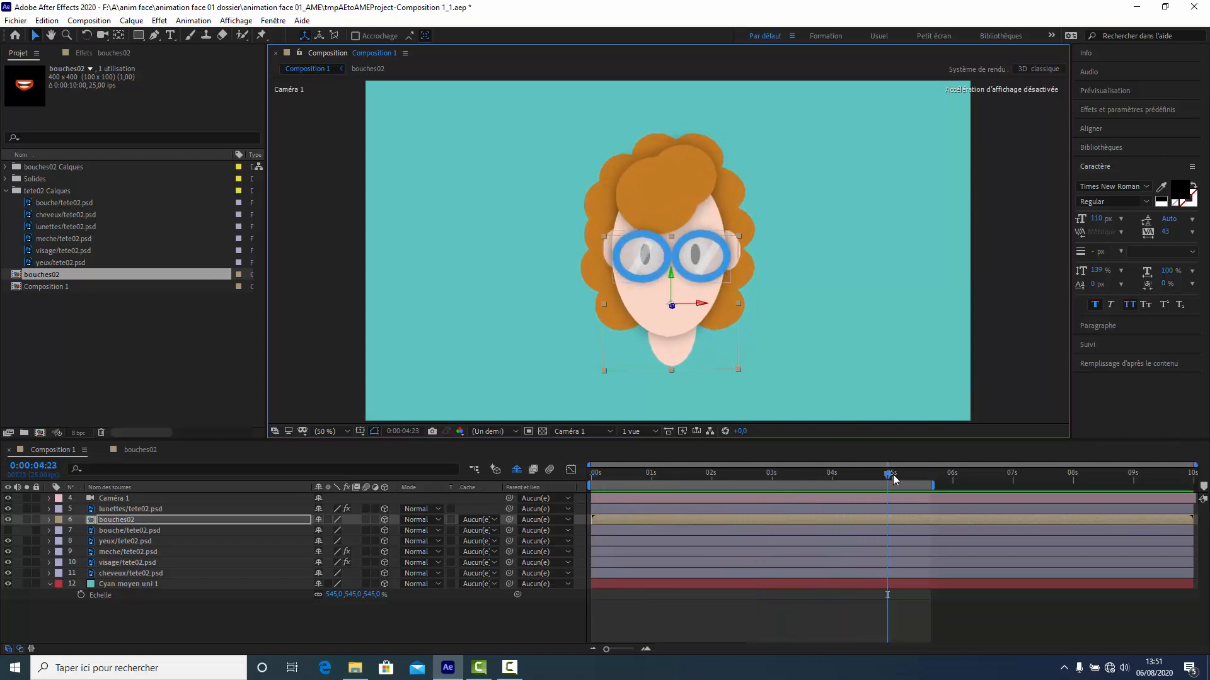
pyautogui.moveTo(653, 507); pyautogui.dragTo(760, 516)
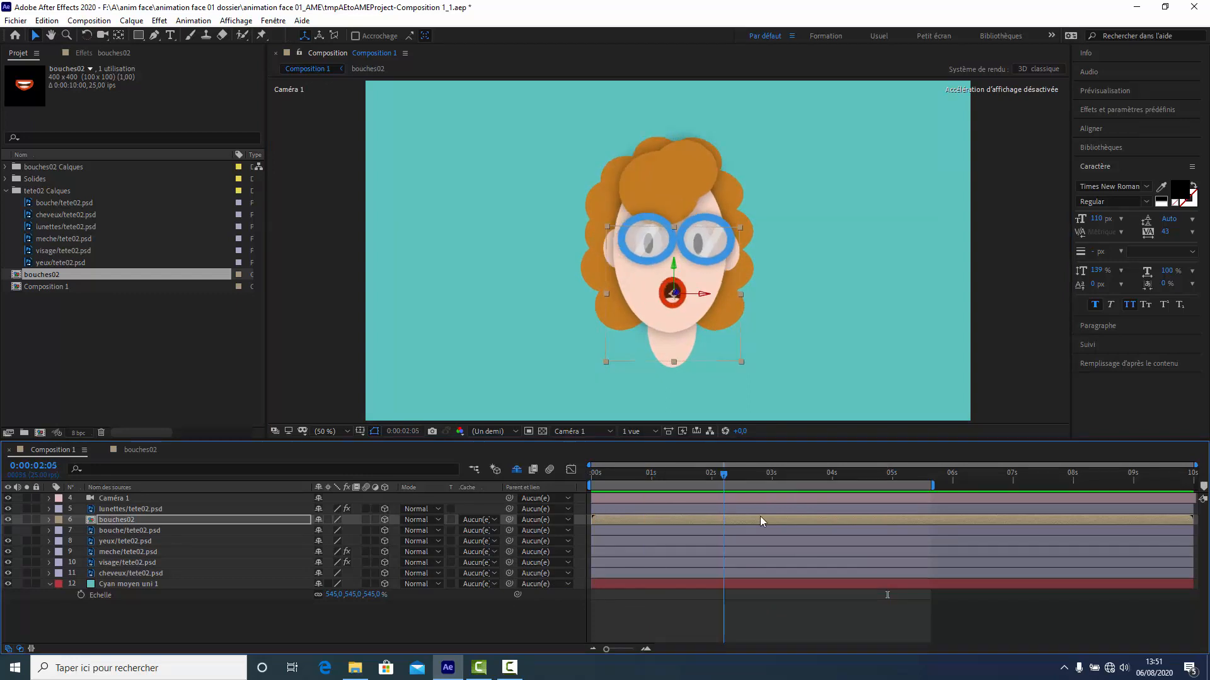
pyautogui.click(130, 519)
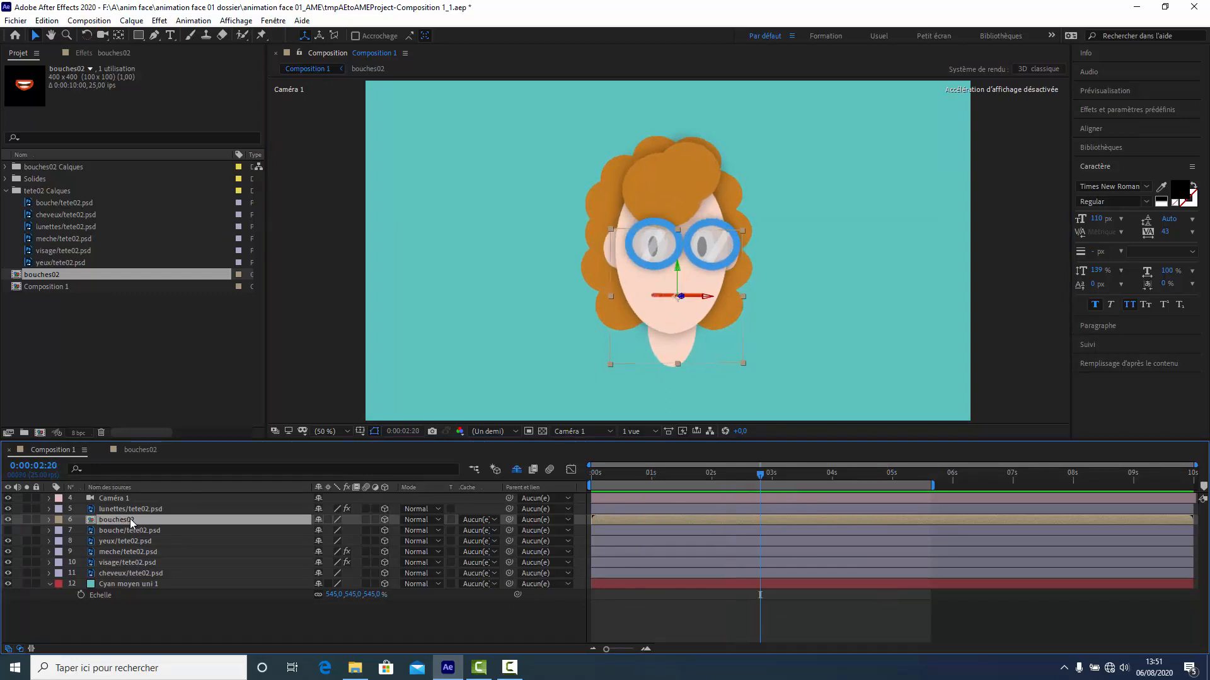
pyautogui.hotkey('ctrl', 'd')
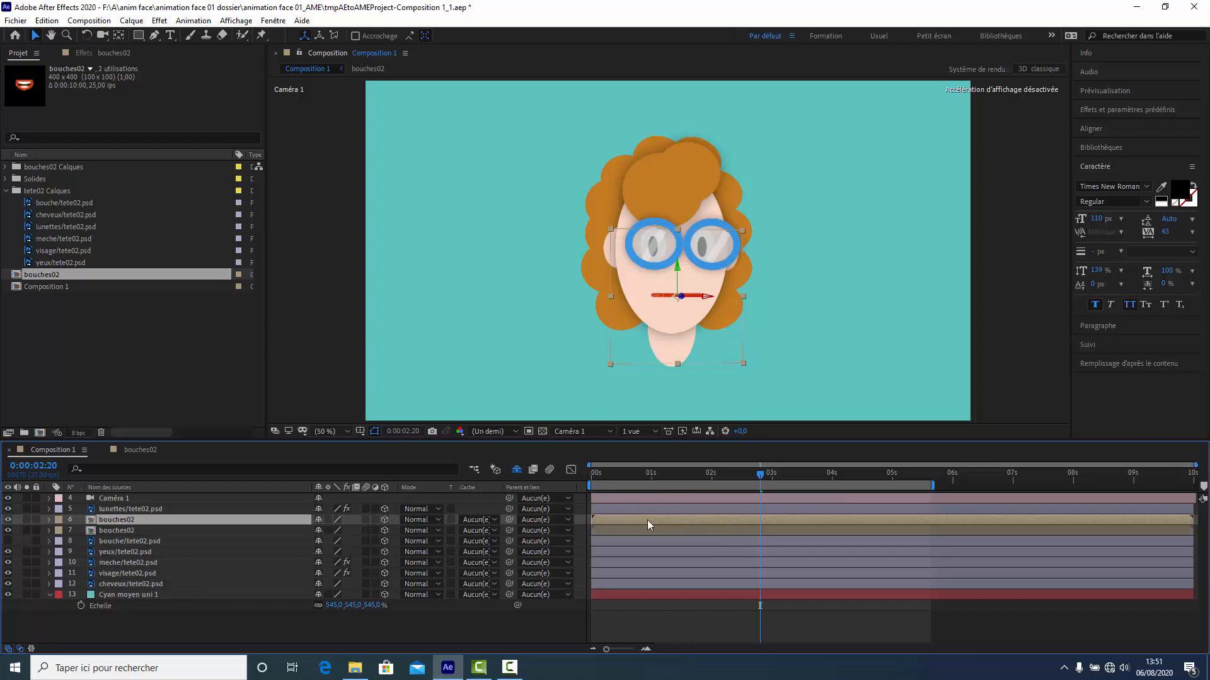
pyautogui.moveTo(647, 519); pyautogui.dragTo(816, 513)
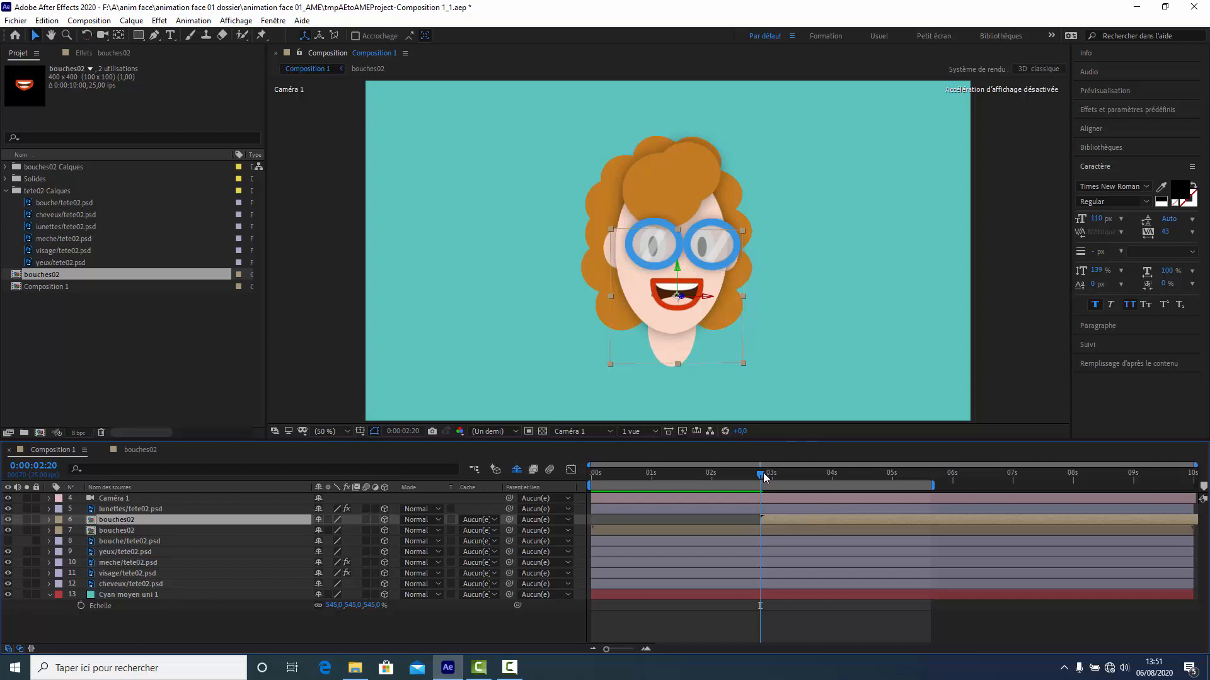
# - Scrub through the second mouth sequence, and preview Composition 1 from the first frame to check the repeated mouth animation
pyautogui.moveTo(760, 474); pyautogui.dragTo(827, 475)
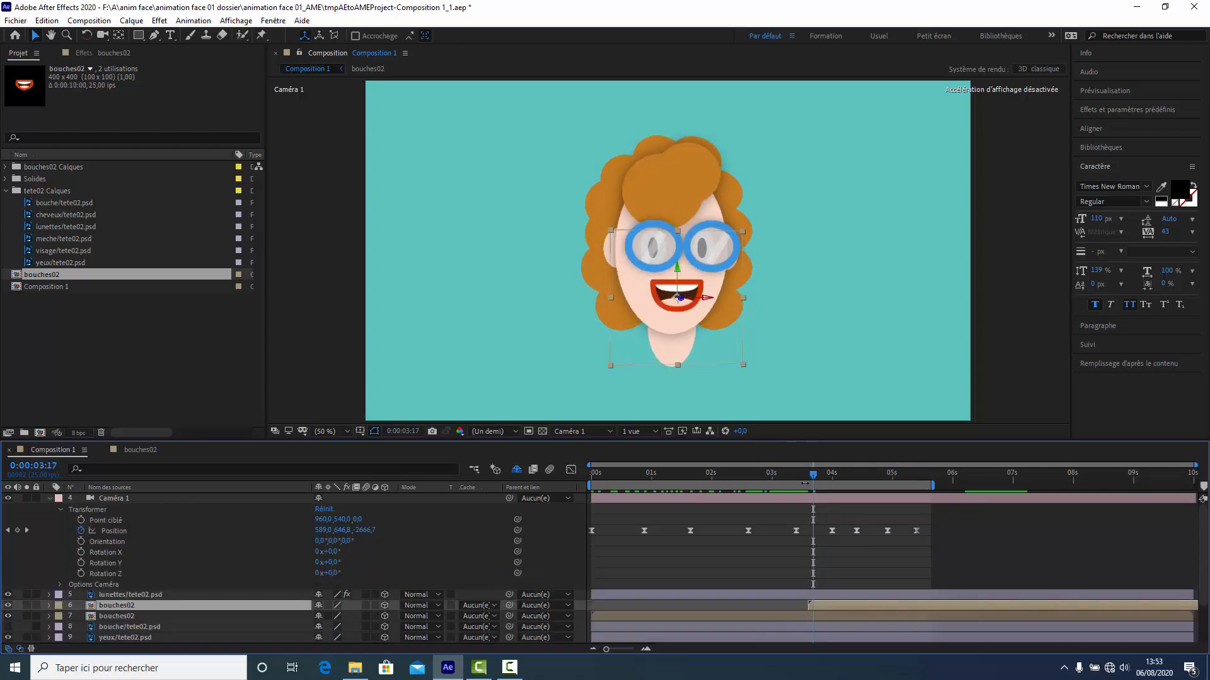
pyautogui.press('Home')
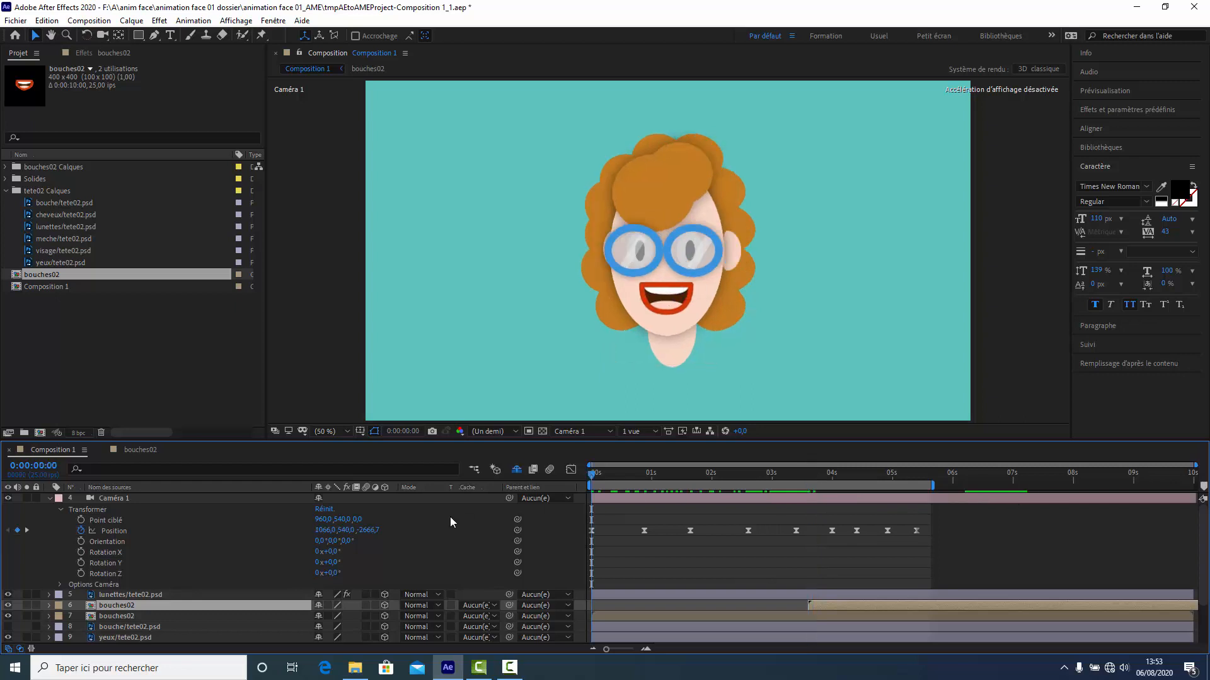
pyautogui.press('space')
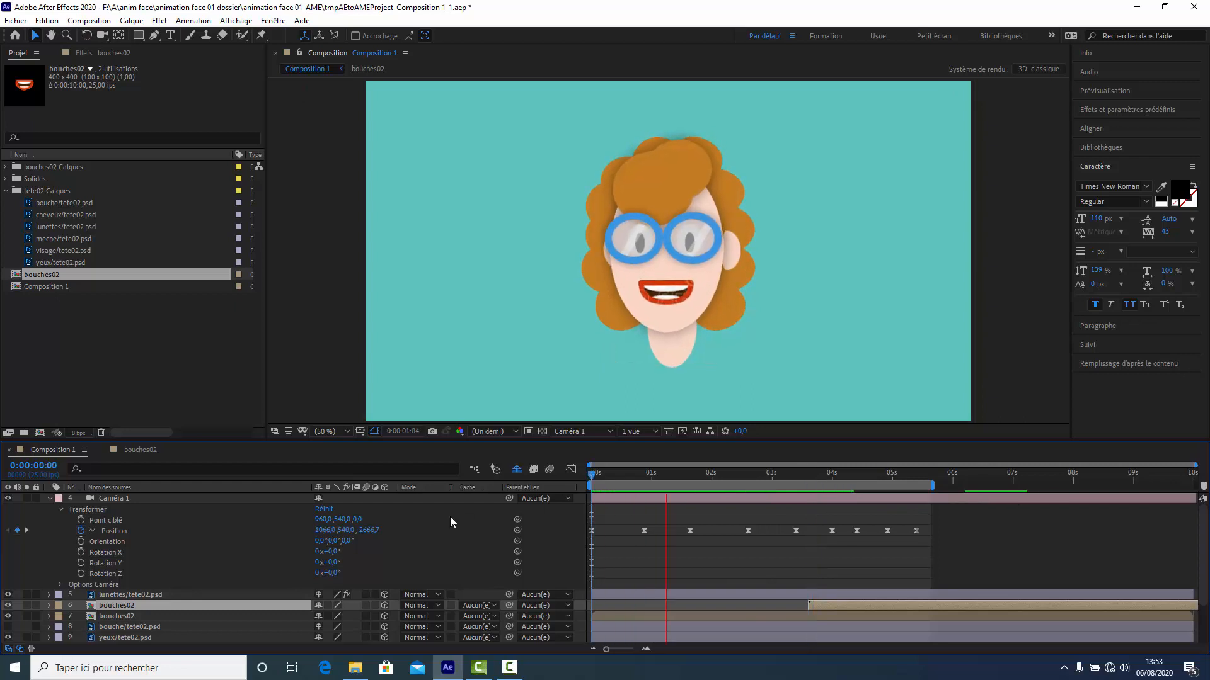